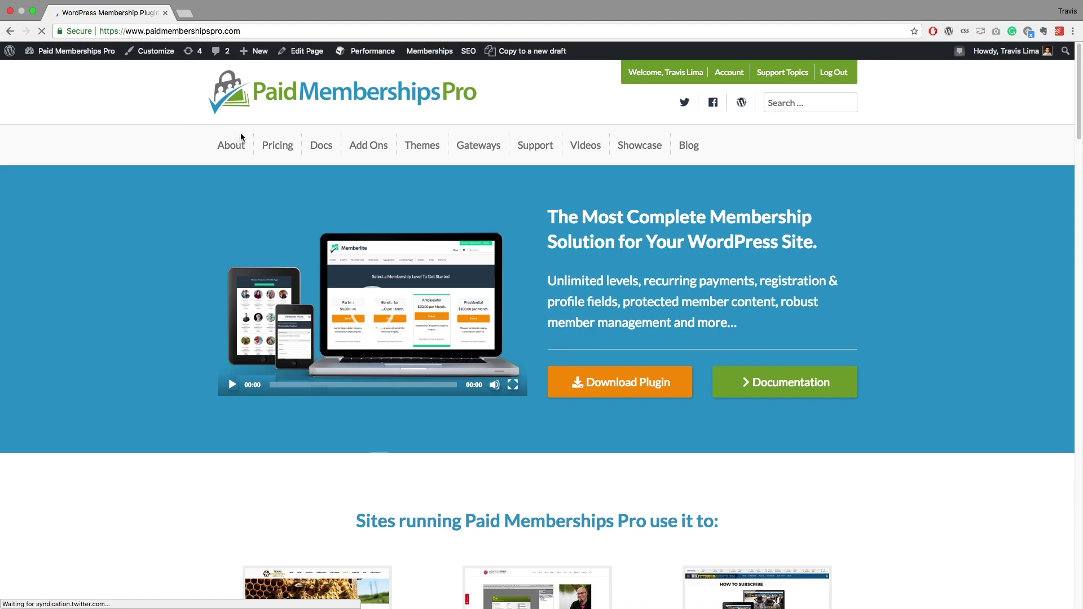
- Open the Initial Setup docs and the 'Step 1. Add a New Membership Level' guide
click(331, 192)
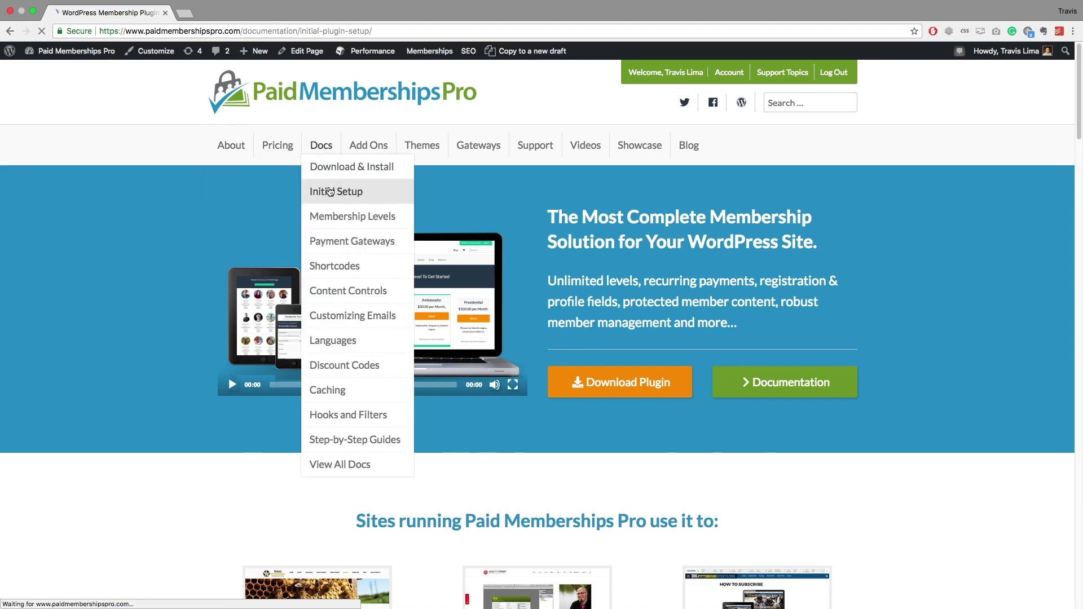
scroll(343, 208, down, 1)
scroll(343, 207, down, 3)
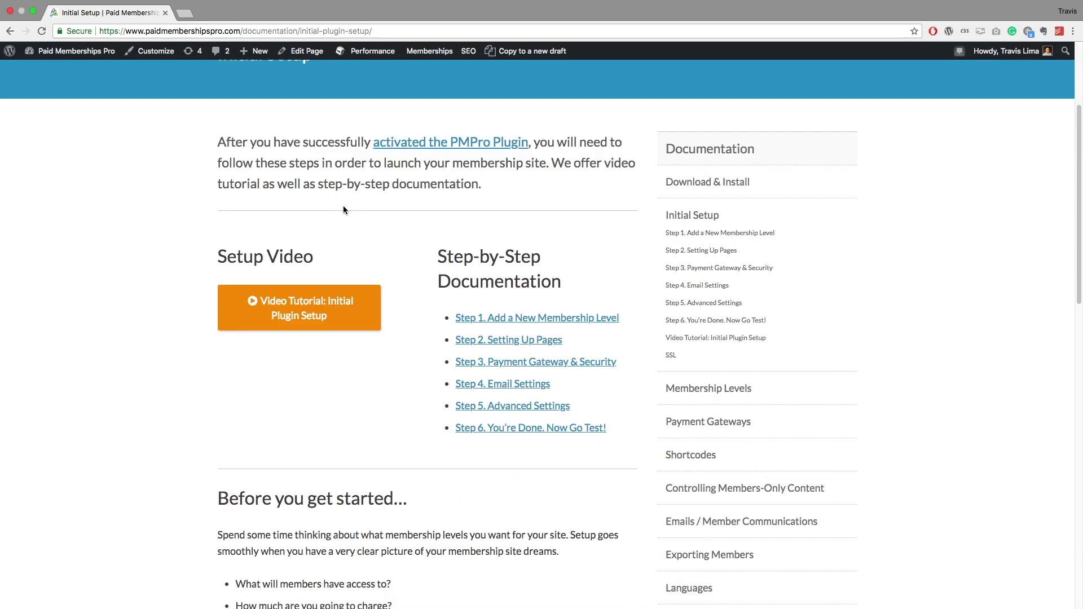
click(500, 319)
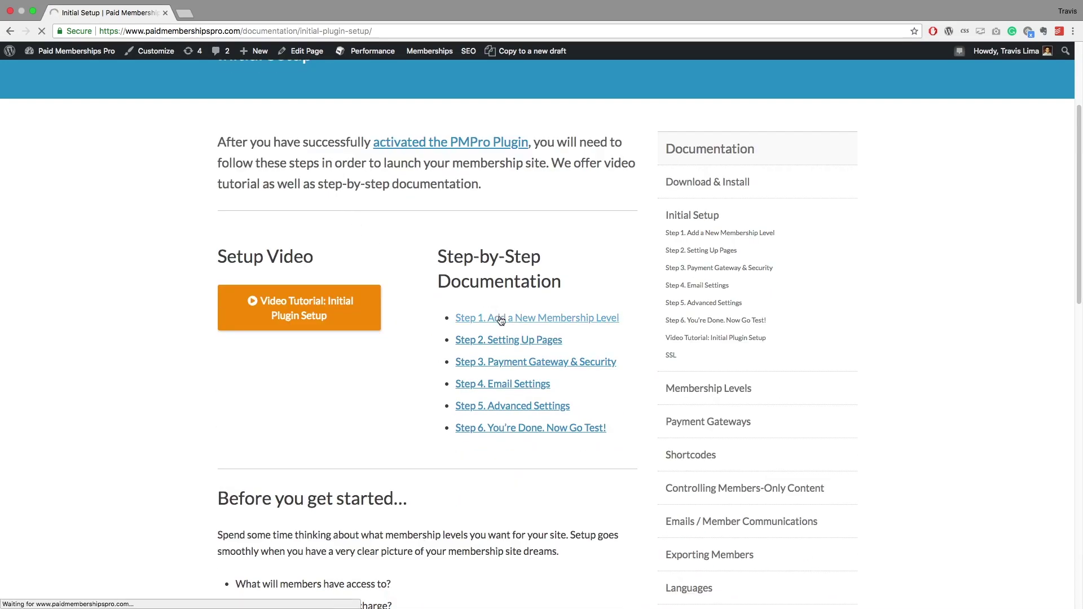
- Play the membership level tutorial video on the Step 1 guide page
scroll(154, 332, down, 1)
scroll(155, 331, down, 3)
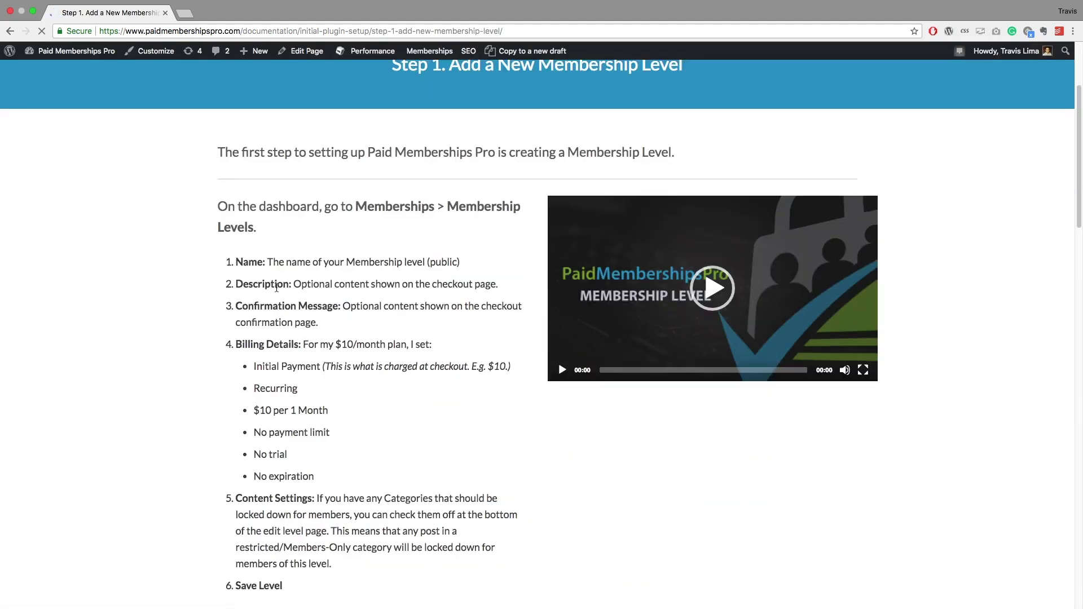
scroll(263, 349, down, 1)
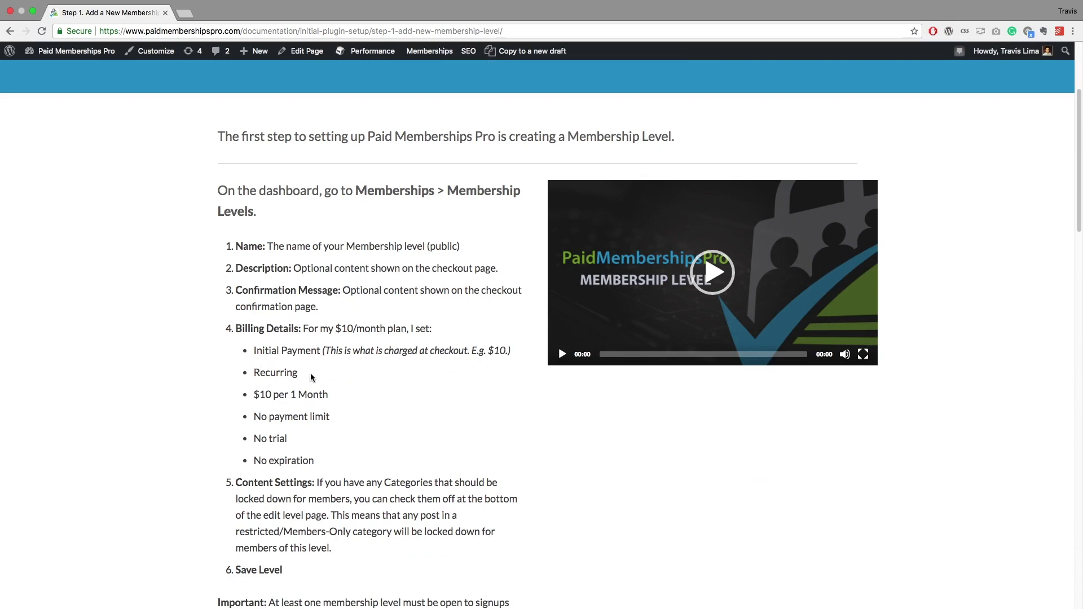
scroll(311, 378, down, 3)
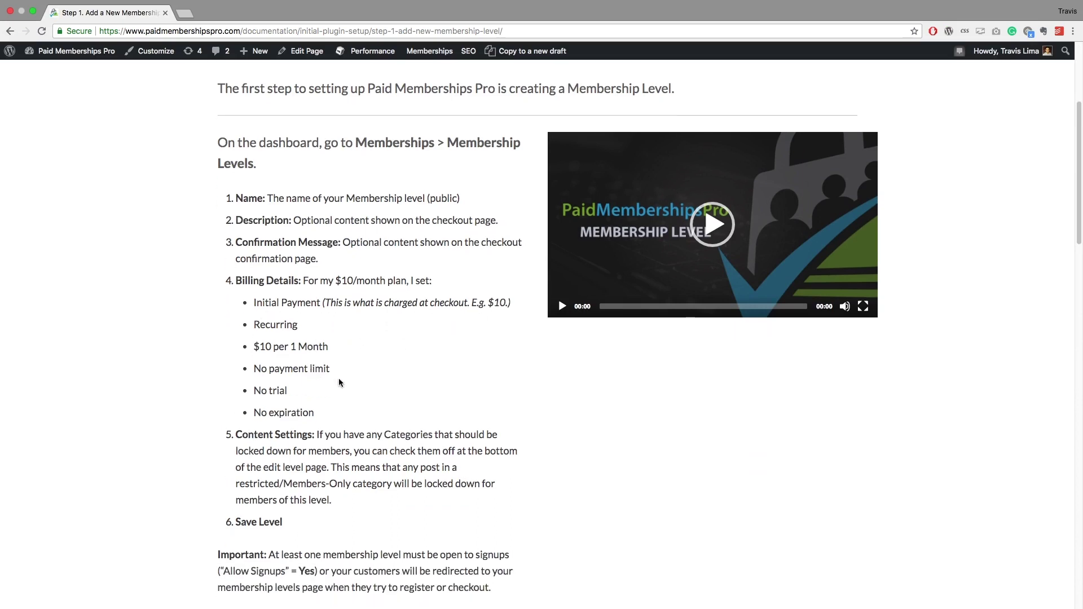
click(715, 228)
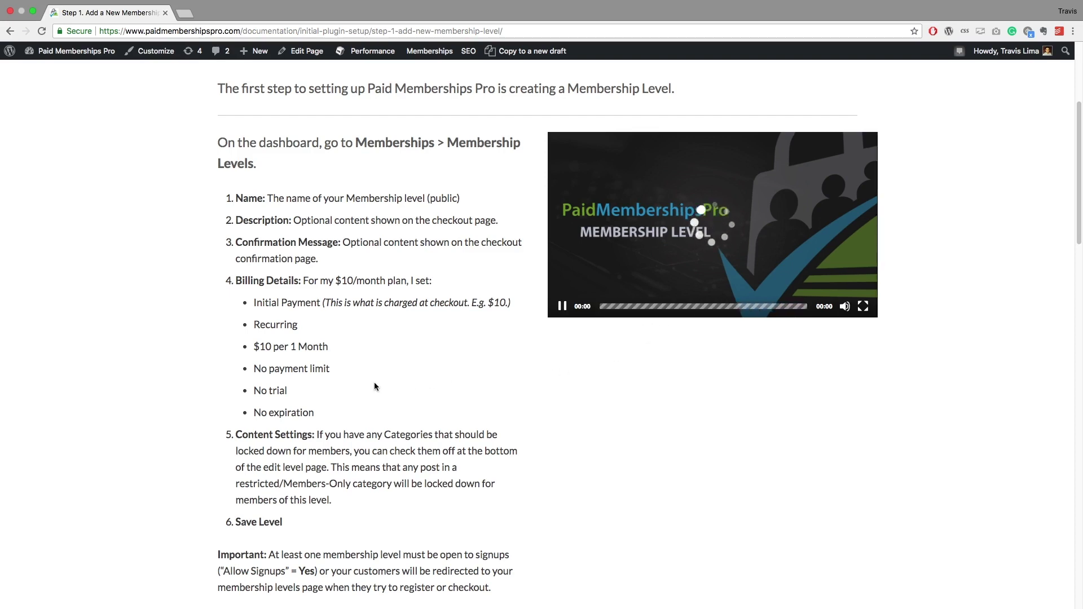
scroll(375, 386, down, 1)
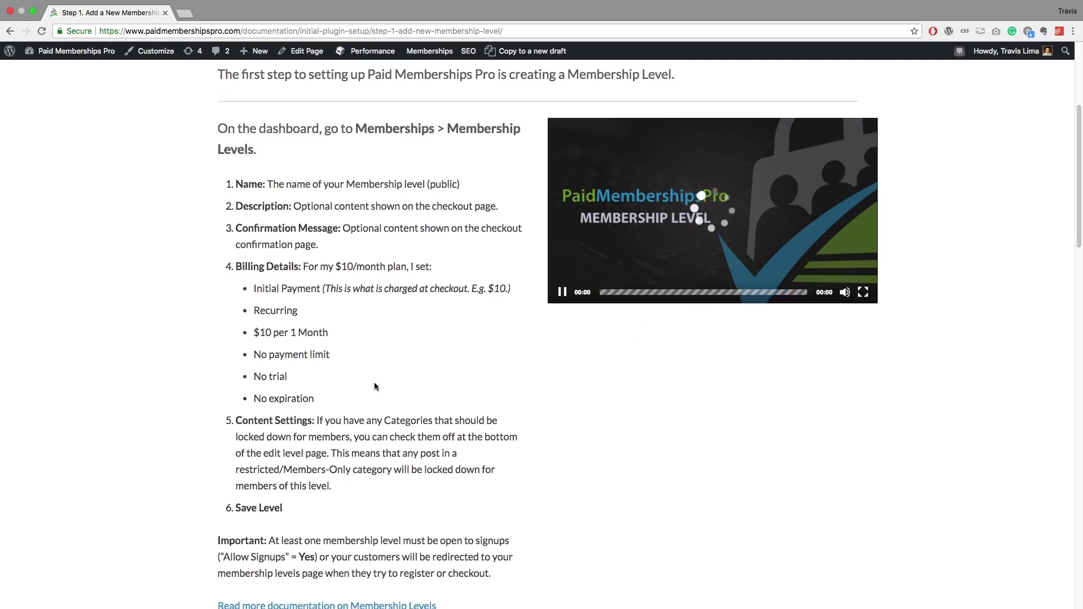
scroll(374, 386, down, 5)
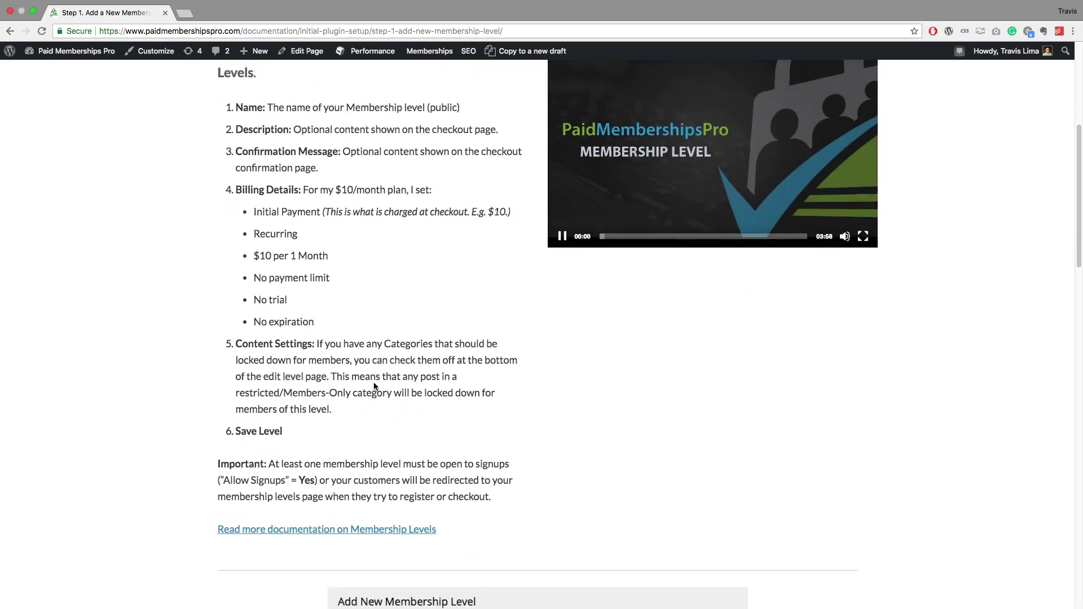
scroll(374, 383, up, 4)
scroll(374, 384, up, 2)
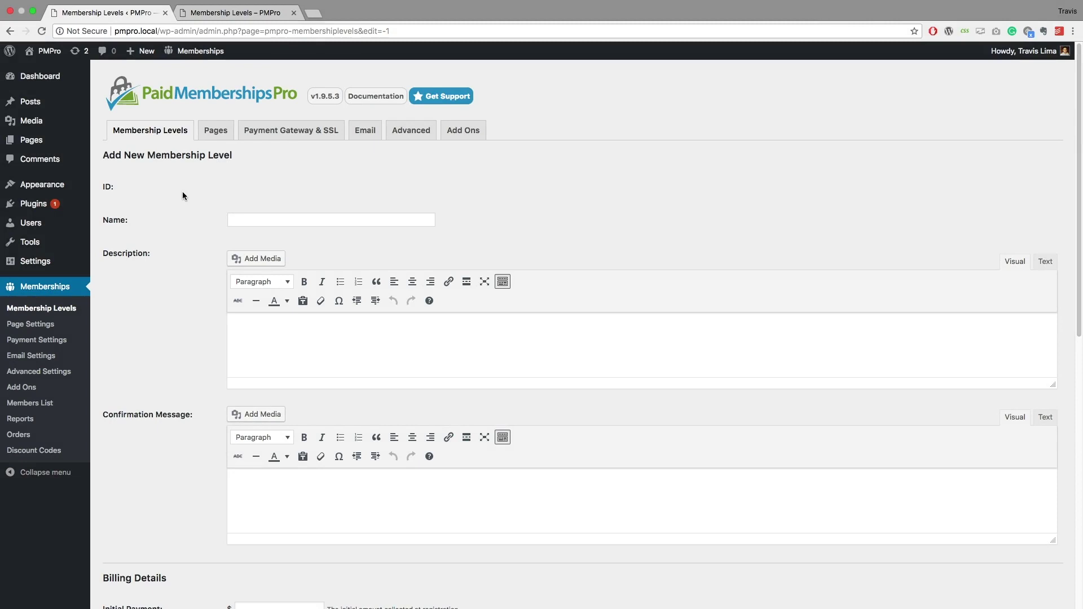
- Enter 'Once Off Membership' as the level name and 99.00 as the initial payment
click(242, 220)
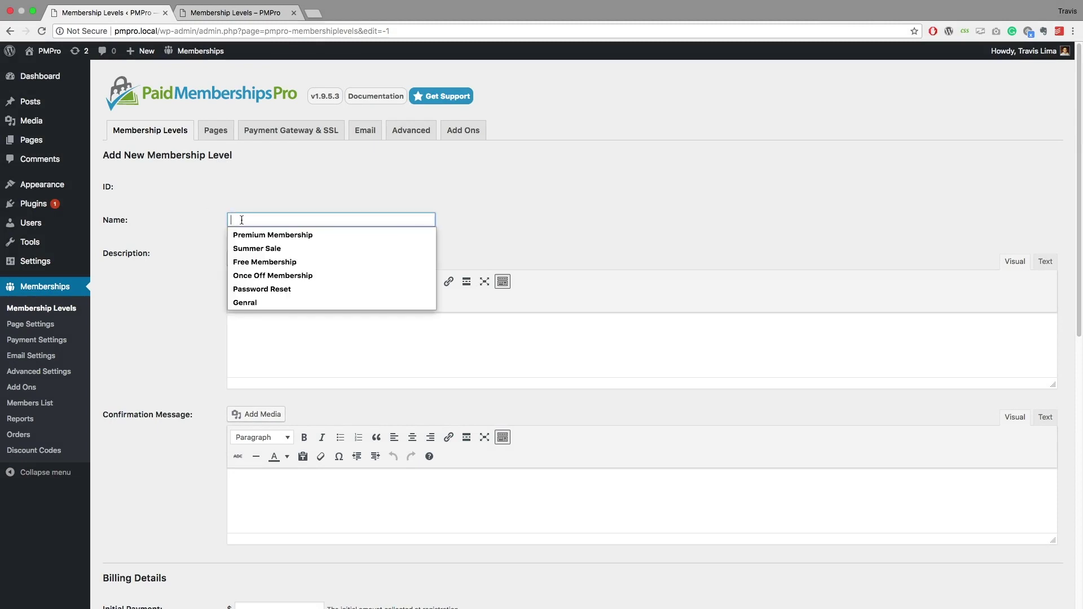
click(255, 275)
scroll(185, 265, down, 3)
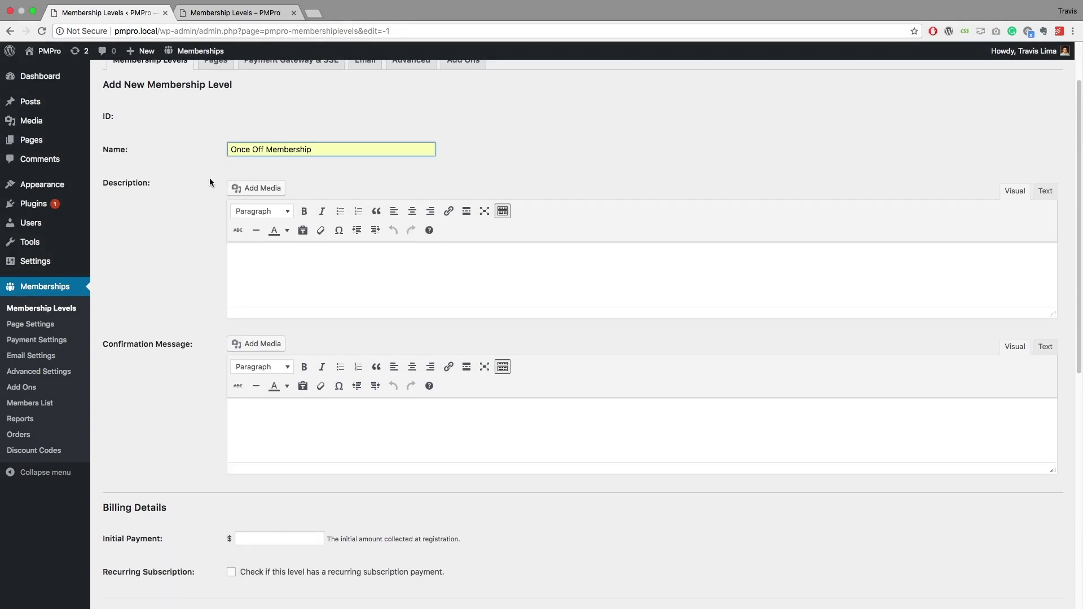
scroll(209, 182, down, 5)
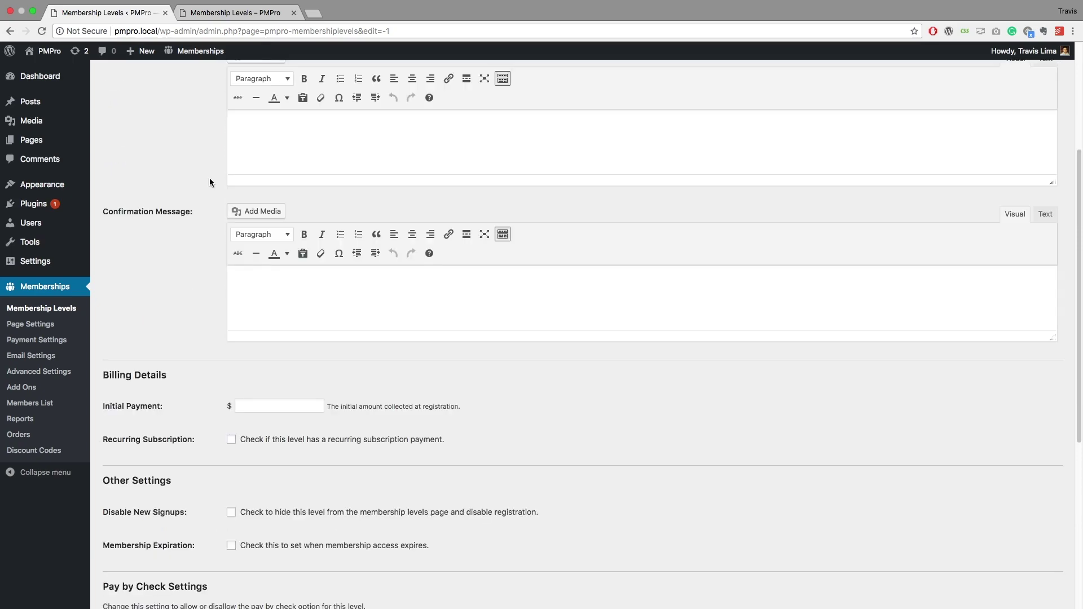
scroll(209, 182, down, 3)
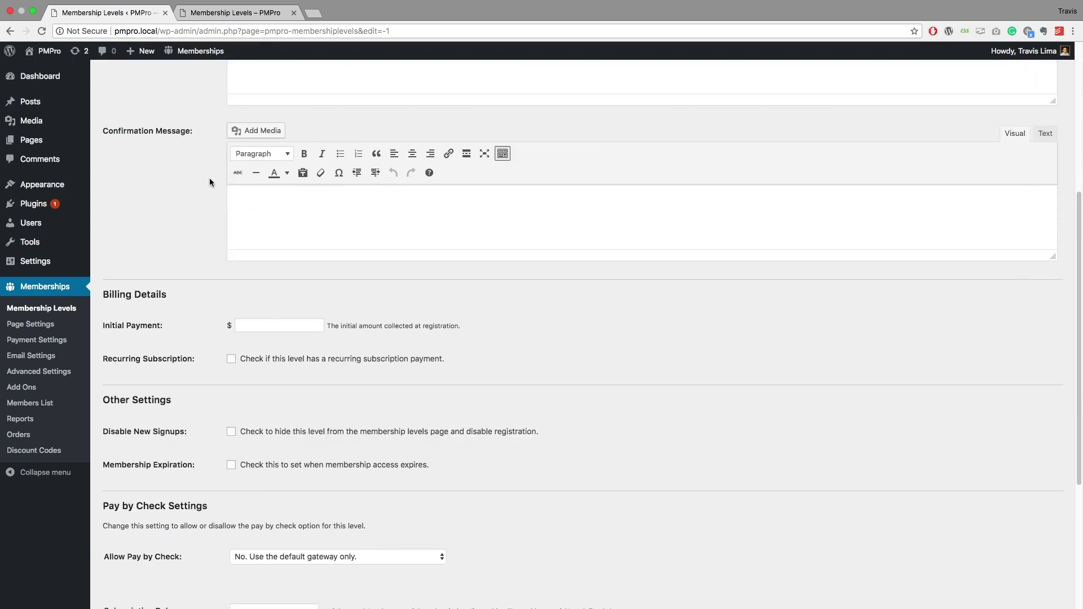
scroll(210, 181, down, 4)
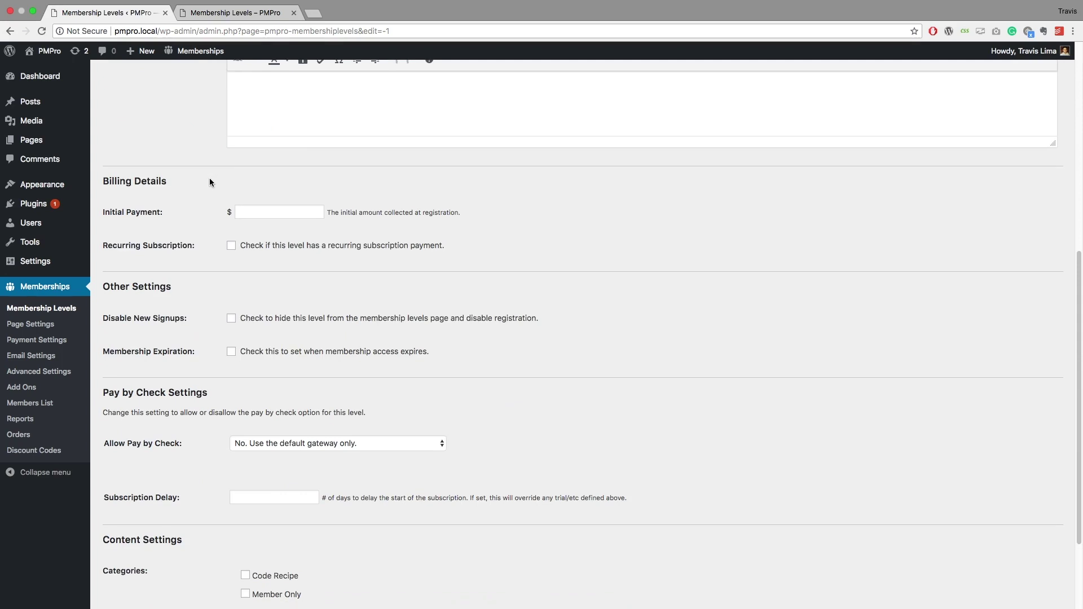
click(251, 212)
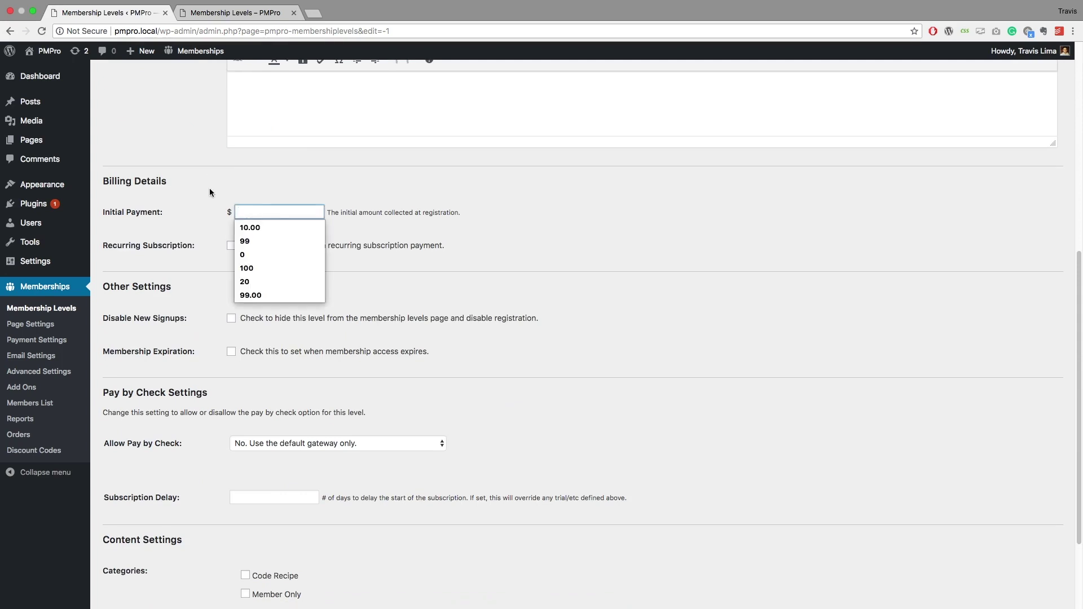
click(249, 295)
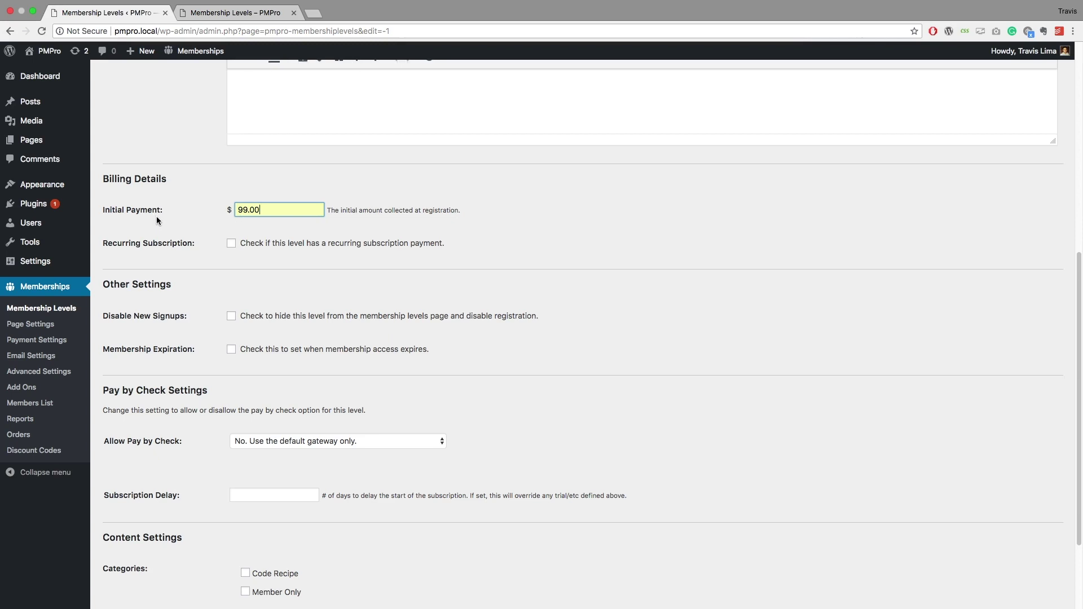
scroll(157, 221, down, 3)
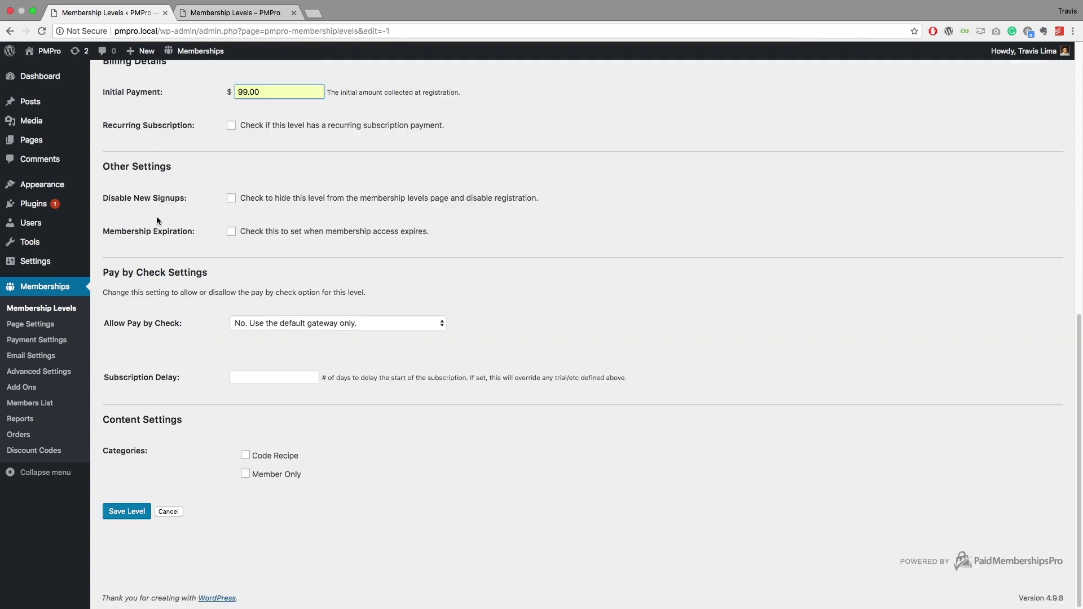
- Save the $99.00 Once Off Membership level and reload the public levels page to confirm it
click(136, 516)
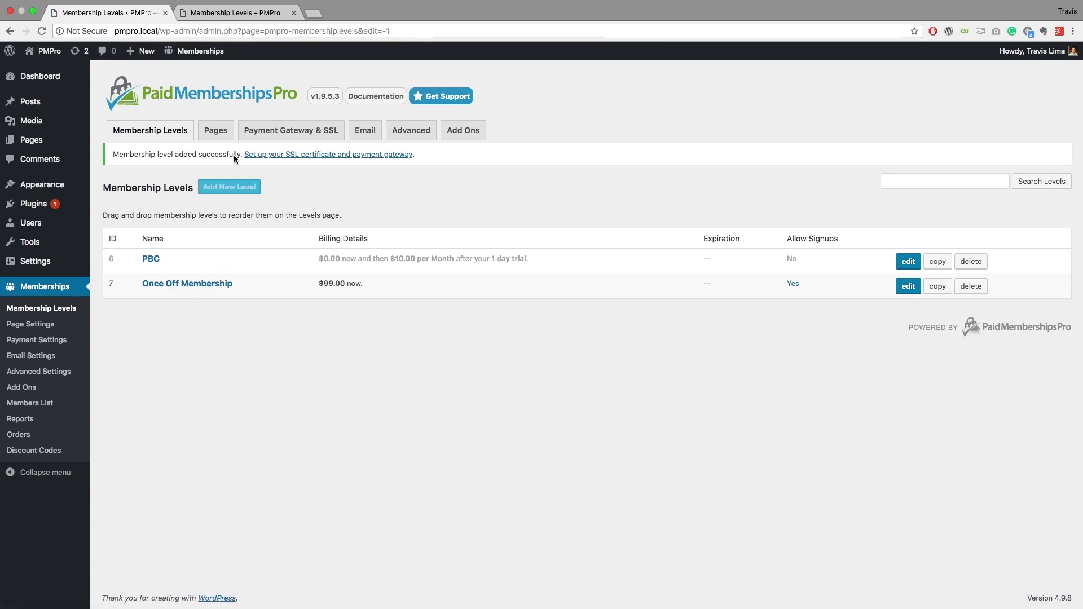
click(214, 13)
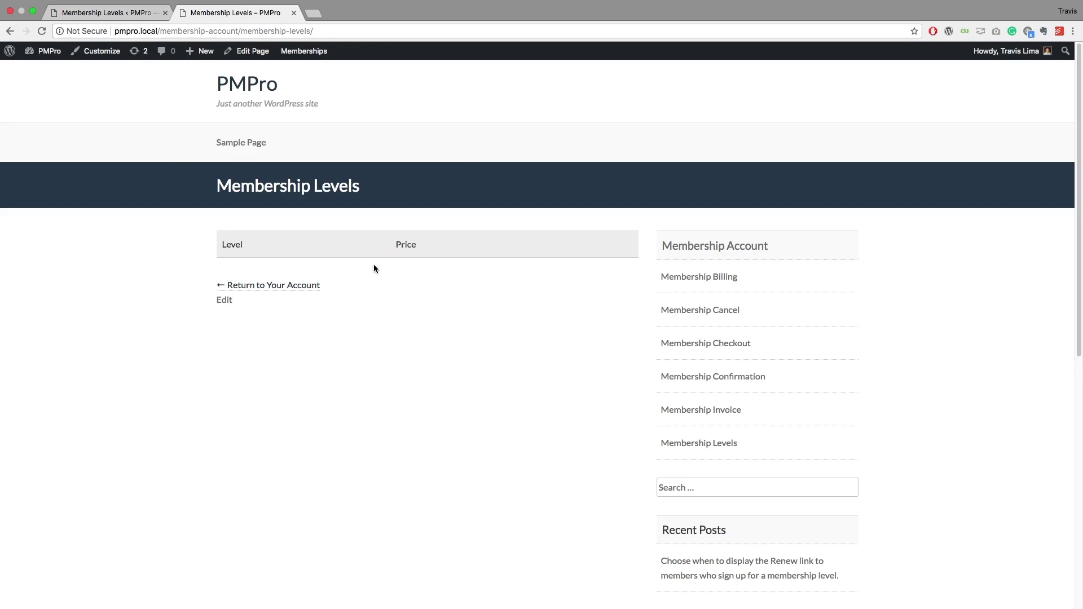
click(41, 31)
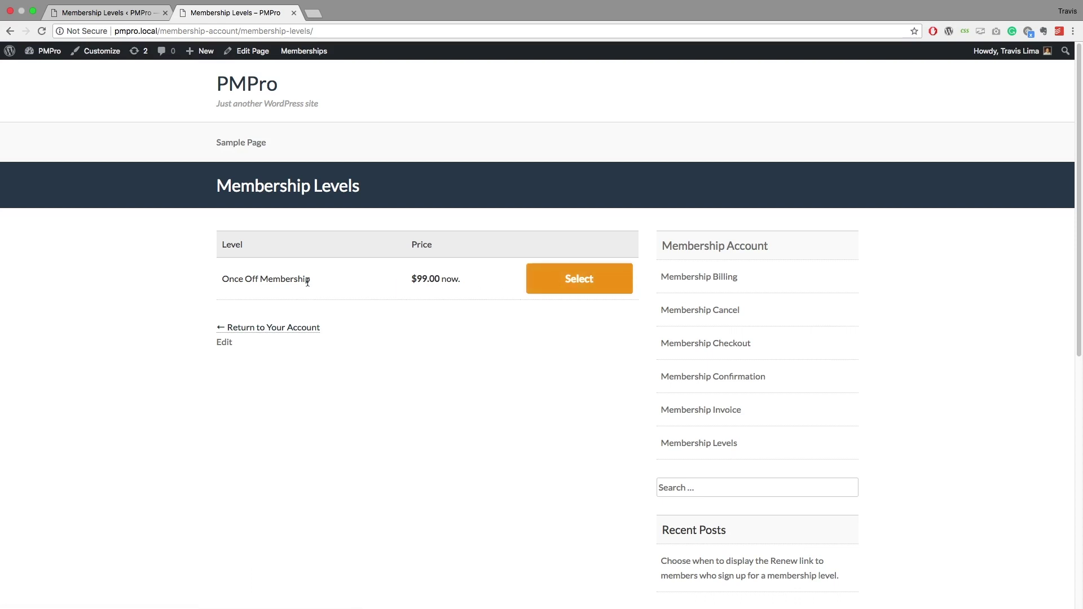
click(127, 13)
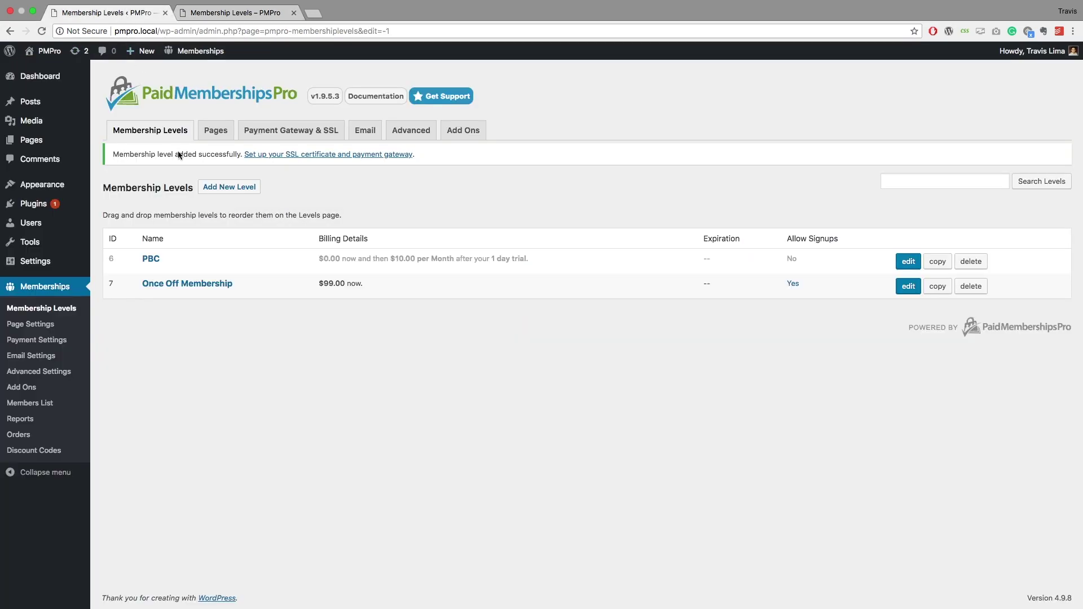
- Open the Once Off Membership level for editing
click(909, 288)
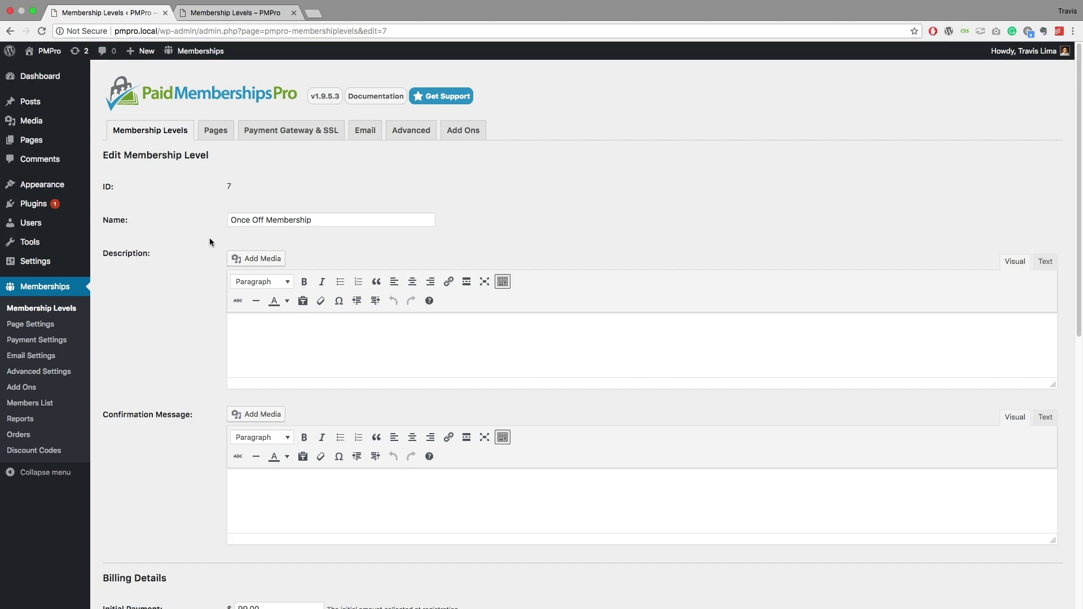
scroll(209, 239, down, 2)
scroll(210, 242, down, 2)
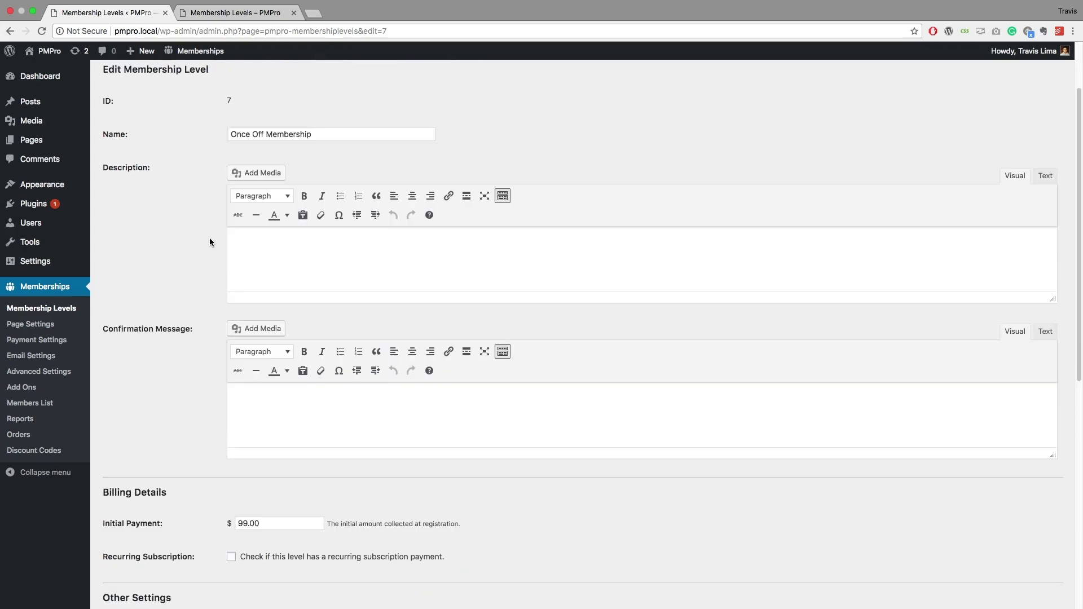
scroll(209, 242, down, 5)
scroll(209, 242, down, 1)
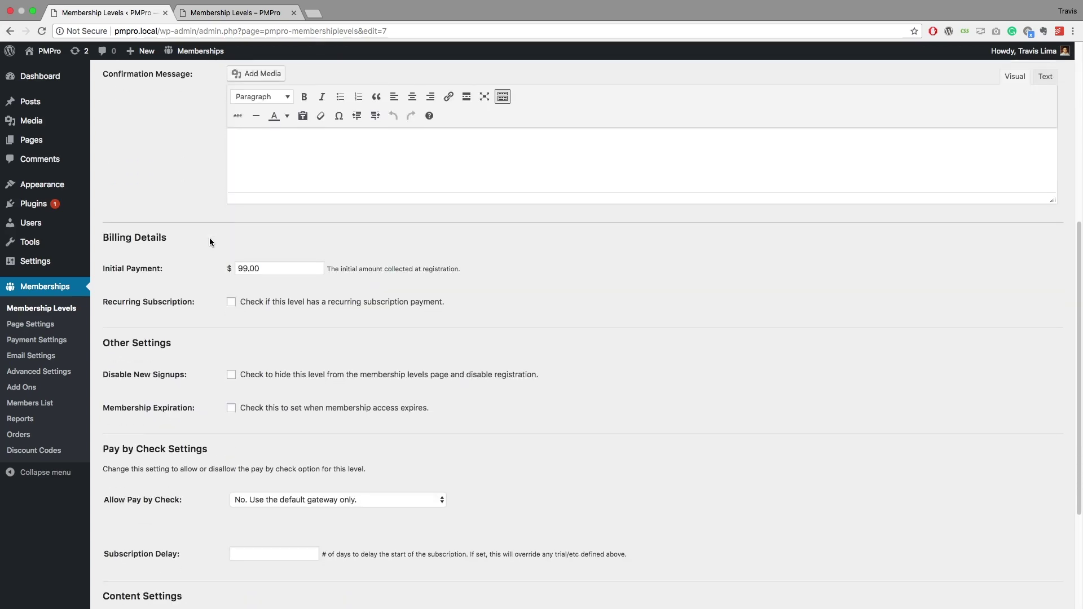
scroll(210, 241, down, 2)
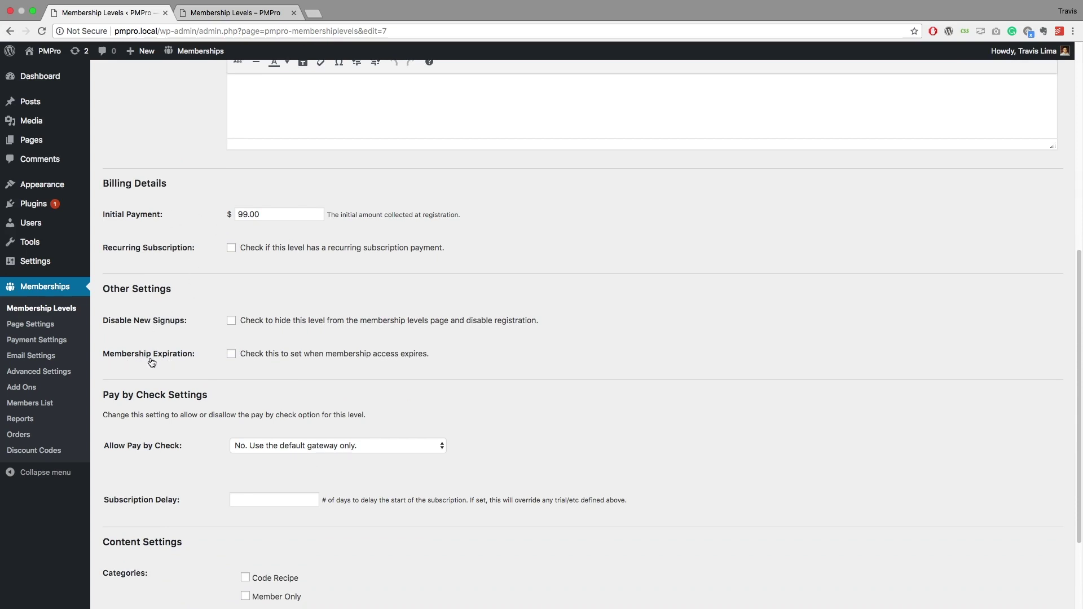
- Enable Membership Expiration at 30 Day(s) and save the level
click(232, 354)
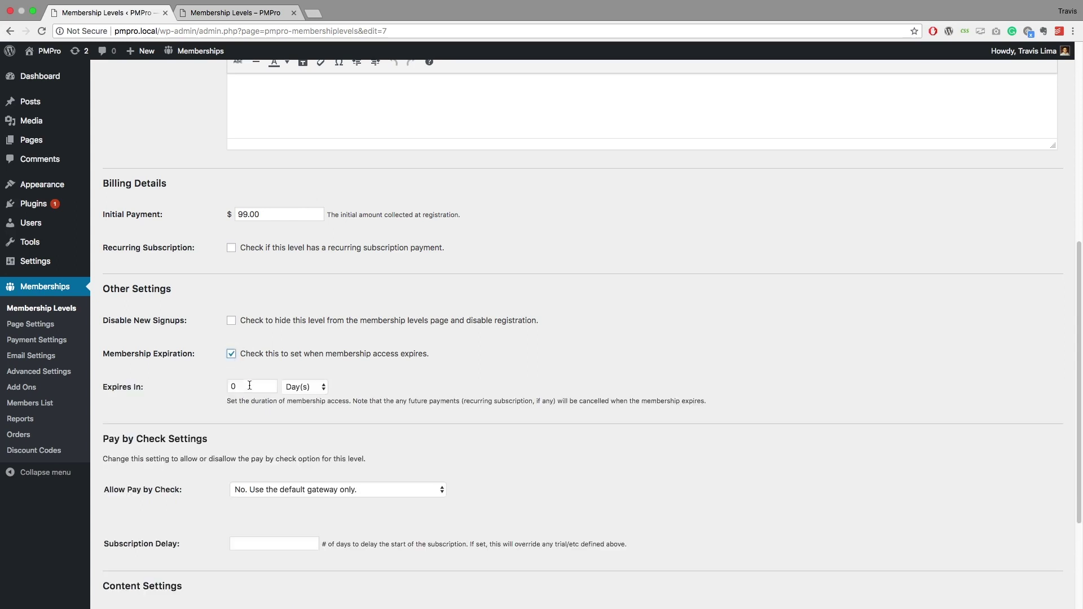
drag(250, 385, 212, 390)
text(30)
click(315, 388)
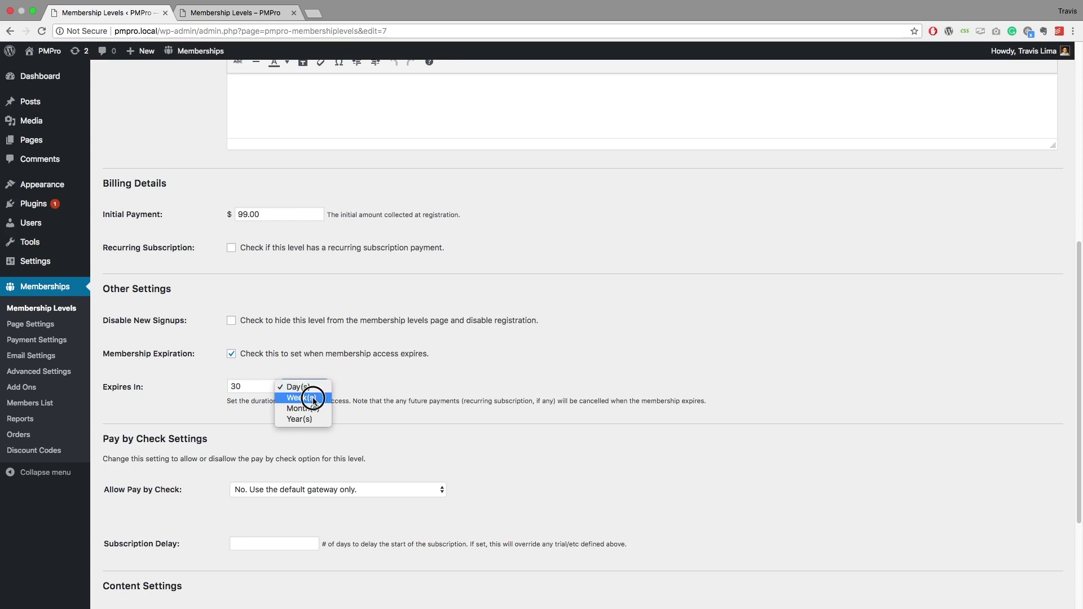
click(309, 396)
key(Escape)
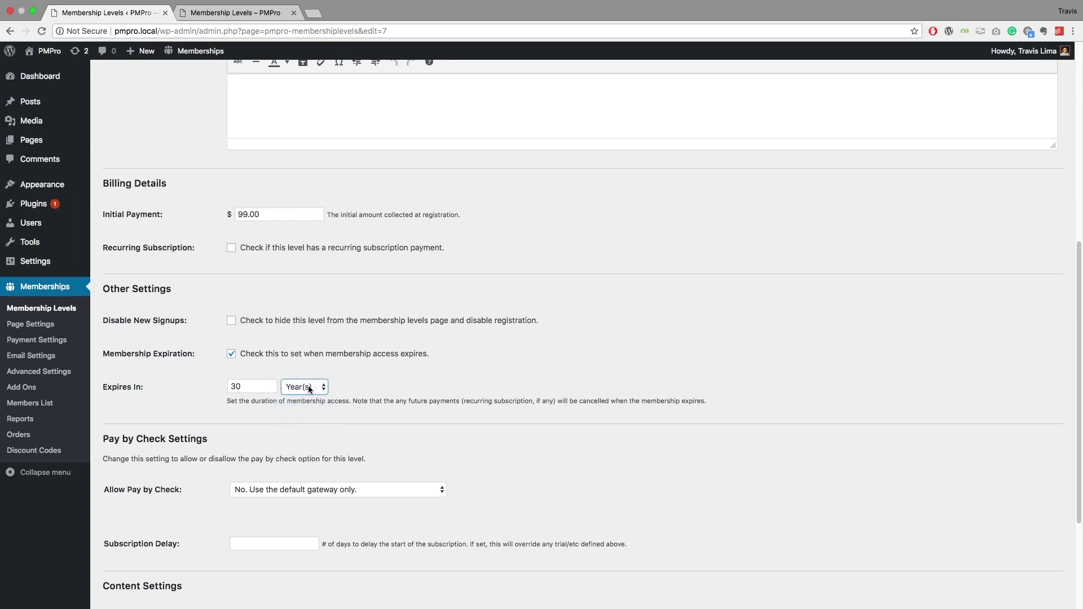
key(Down)
key(Down)
key(shift+Tab)
click(323, 394)
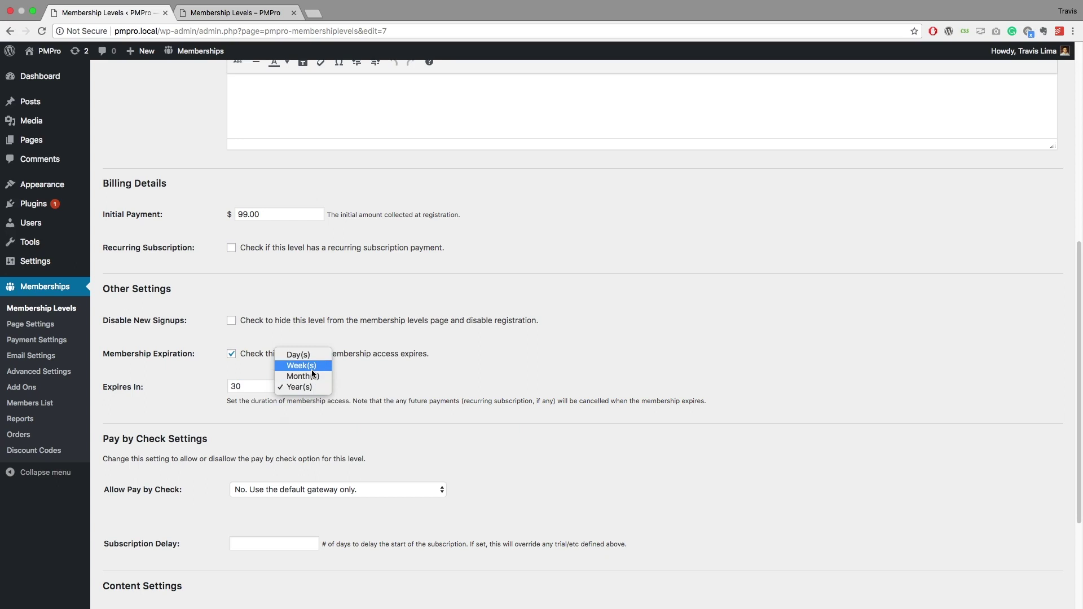
click(304, 355)
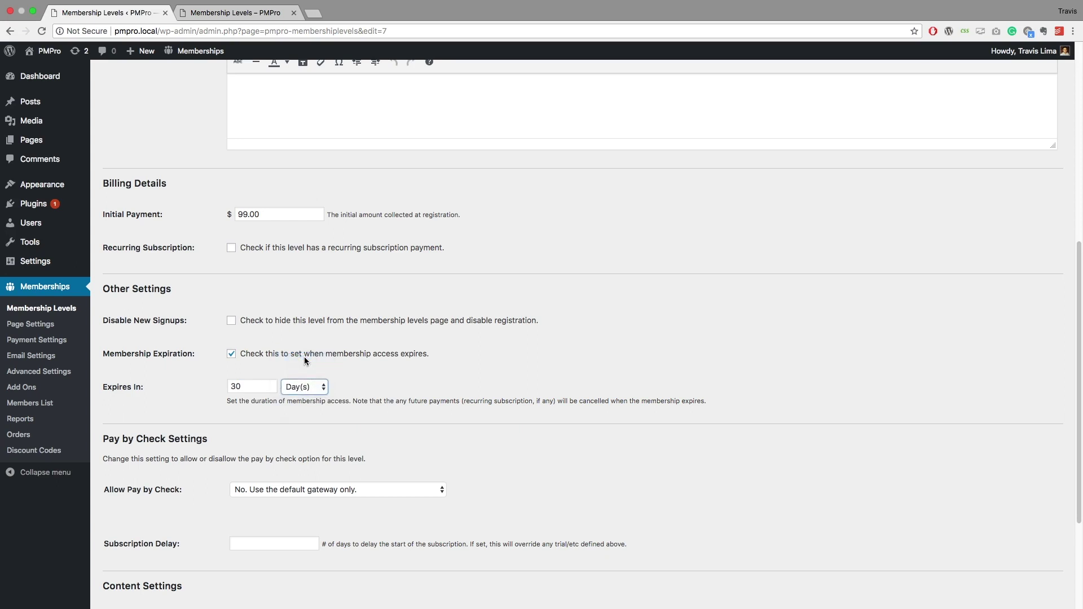
scroll(239, 361, down, 3)
scroll(240, 361, down, 2)
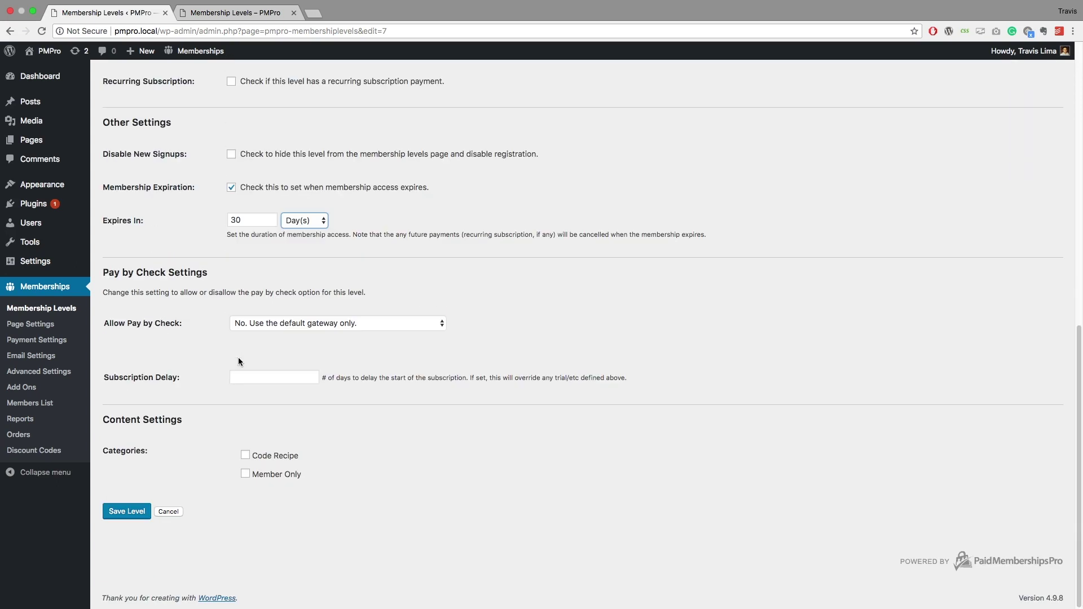
click(127, 512)
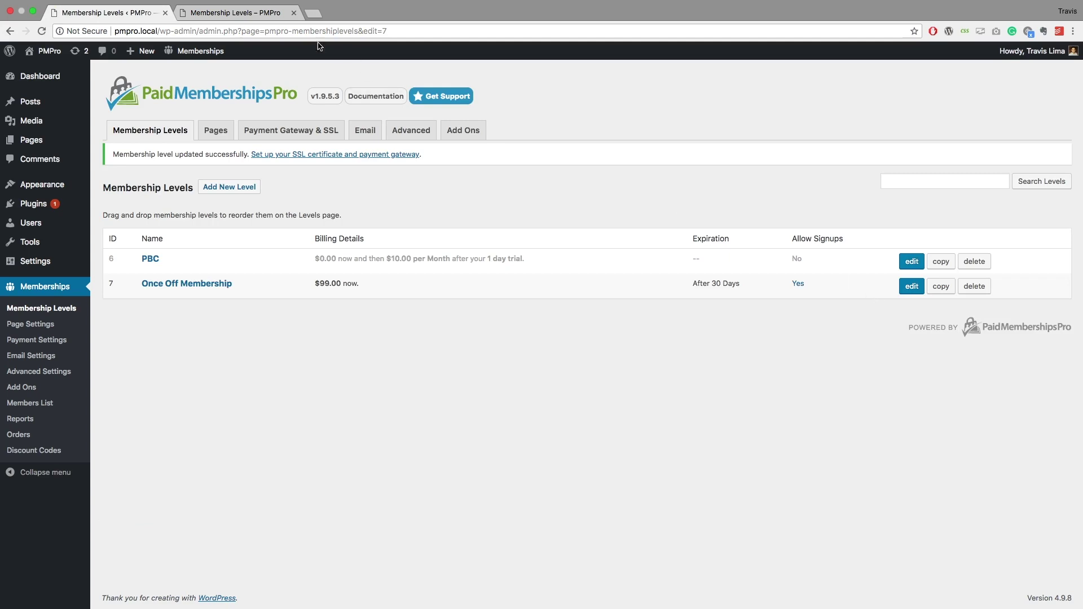
- Reload the public levels page to see the 30-day expiry, then start a new level in admin
click(263, 13)
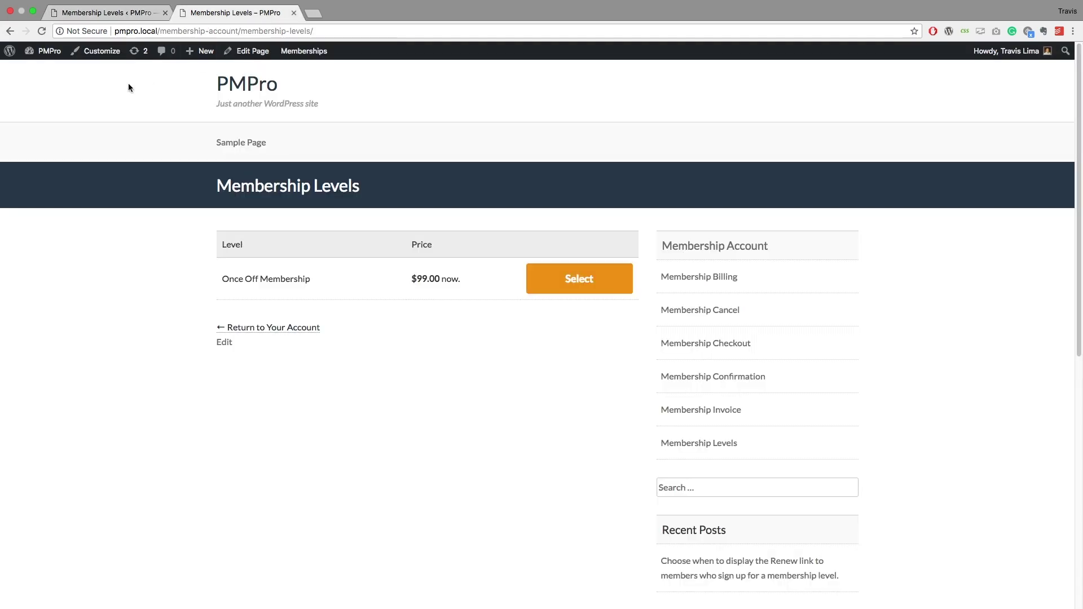
click(42, 31)
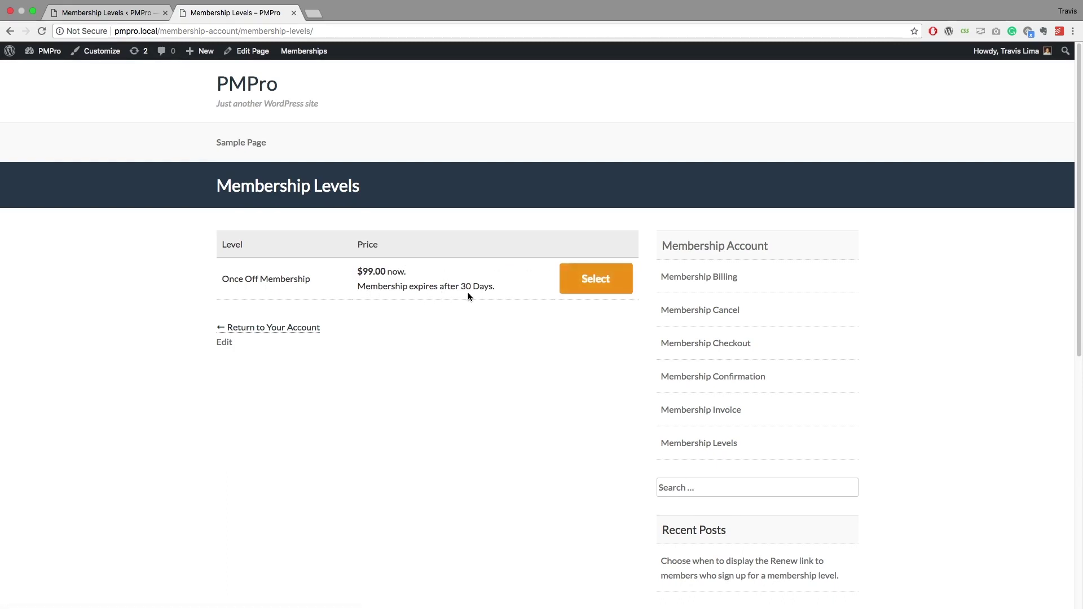
click(108, 12)
click(229, 186)
- Name the level 'monthly', set initial payment 10.00 and check Recurring Subscription
click(249, 220)
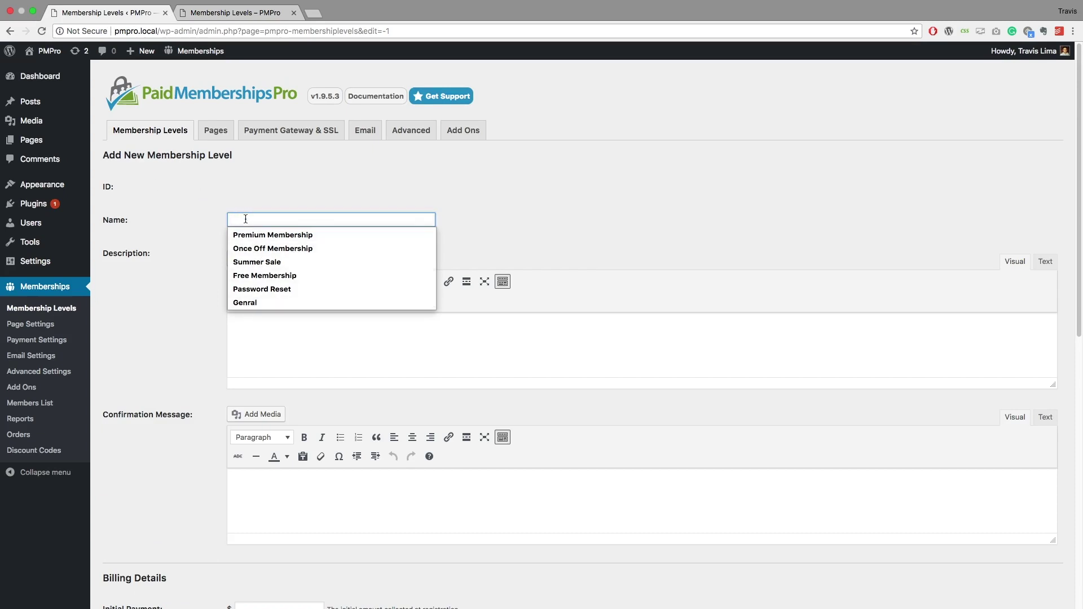
text(monthly)
click(174, 279)
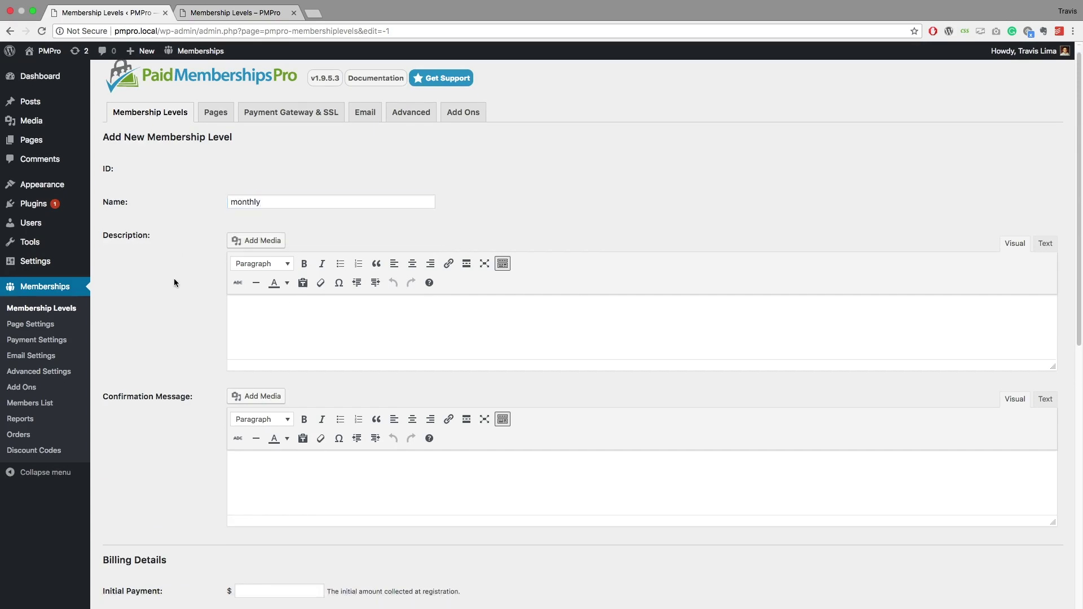
scroll(174, 278, down, 2)
scroll(174, 279, down, 3)
scroll(173, 282, down, 1)
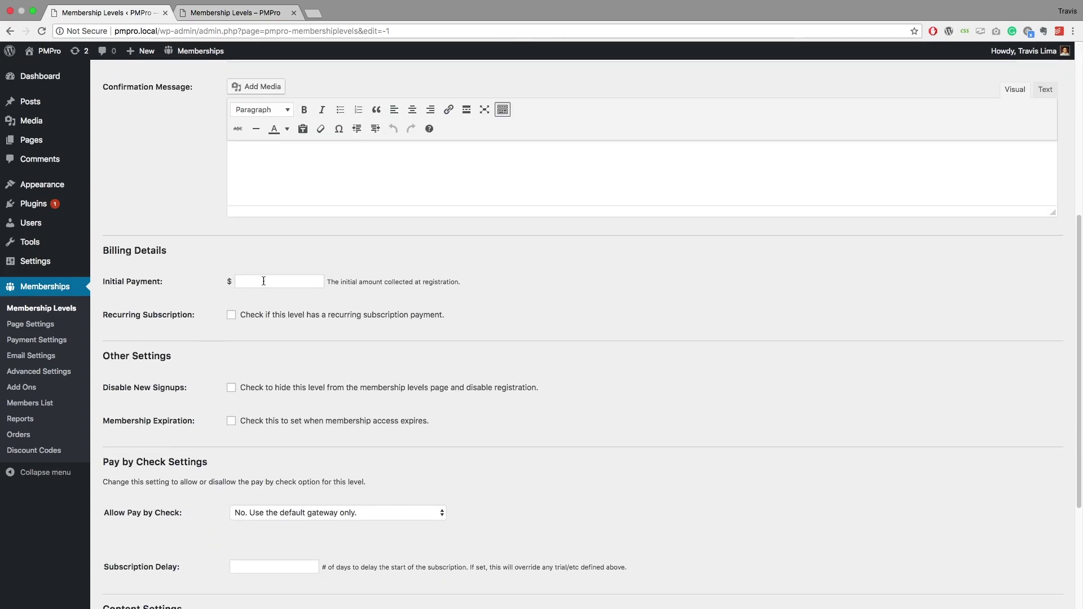
click(257, 279)
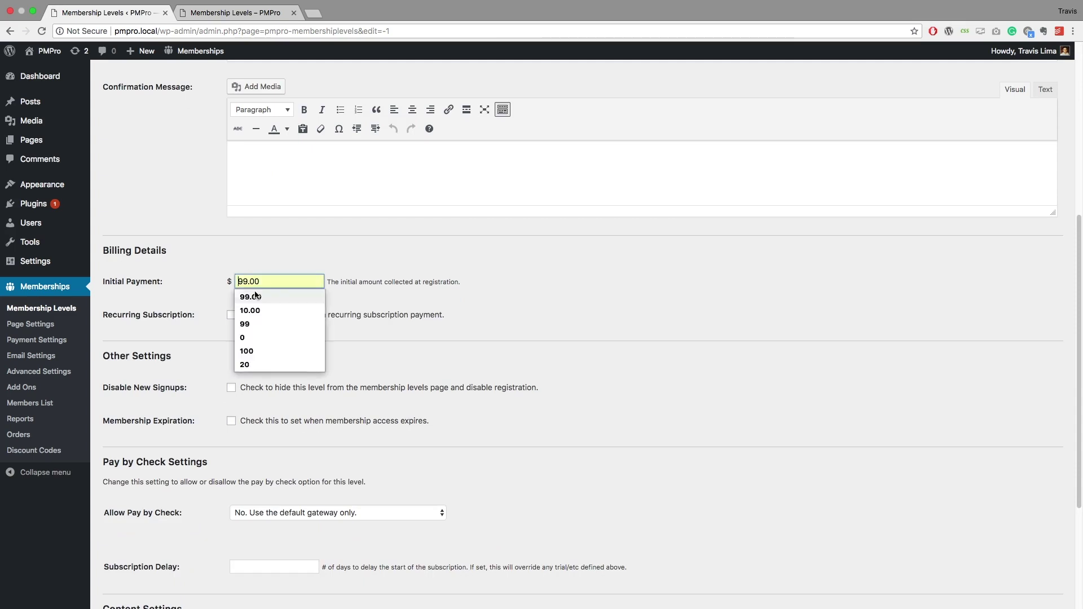
click(253, 311)
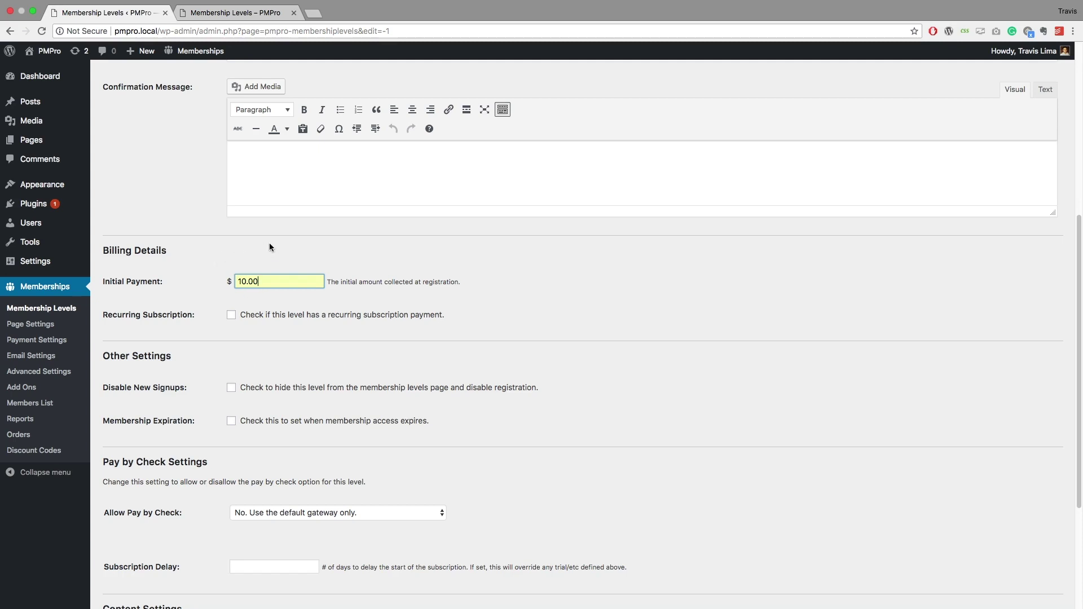
click(232, 315)
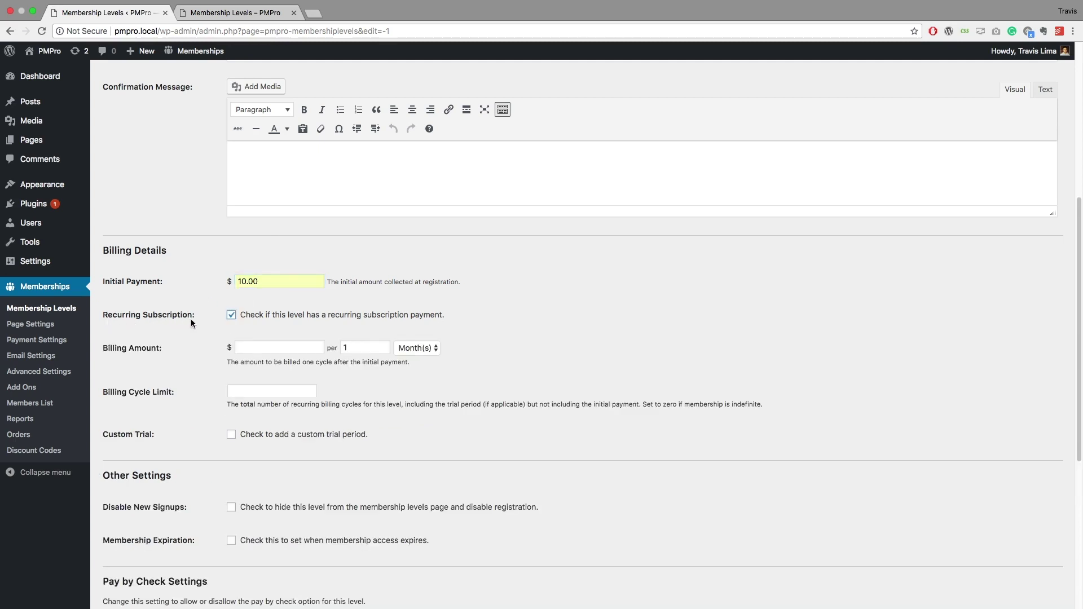
- Set billing to 10.00 per 1 Month(s), leave expiration off, and save the monthly level
click(261, 347)
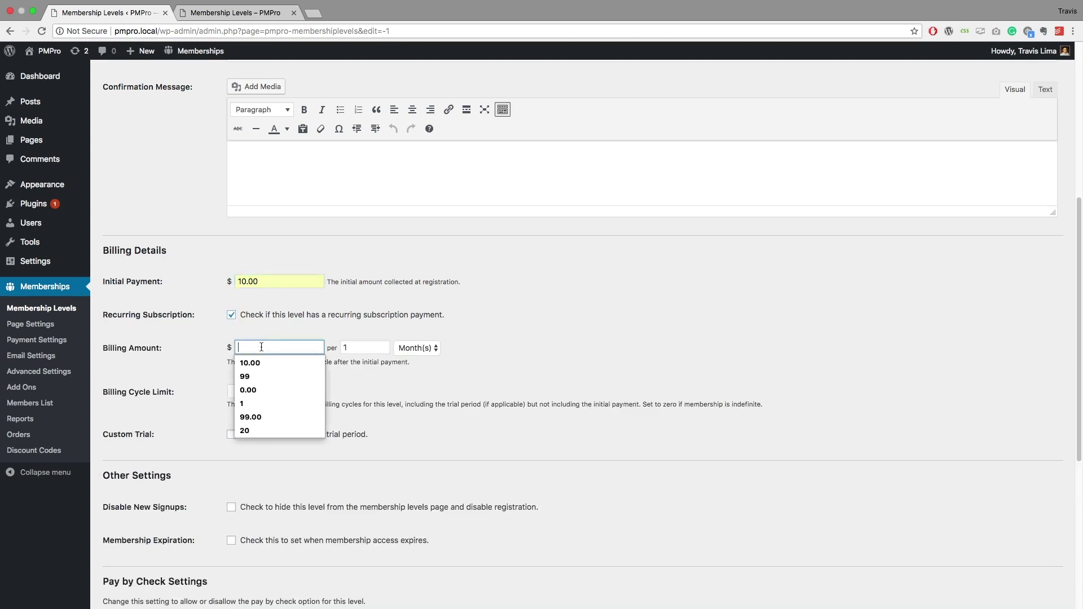
click(250, 363)
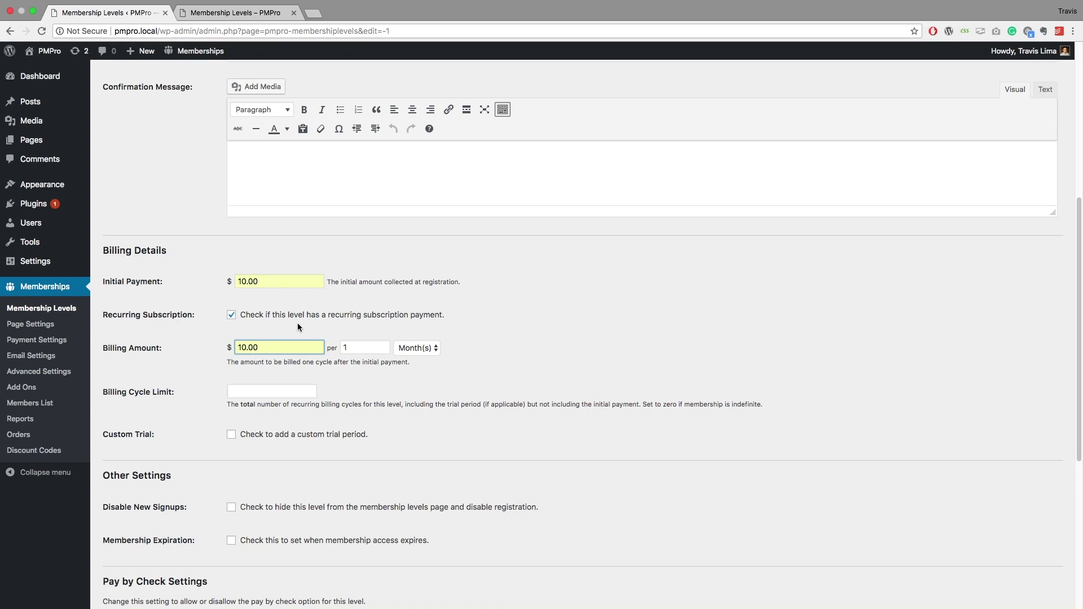
scroll(298, 326, down, 1)
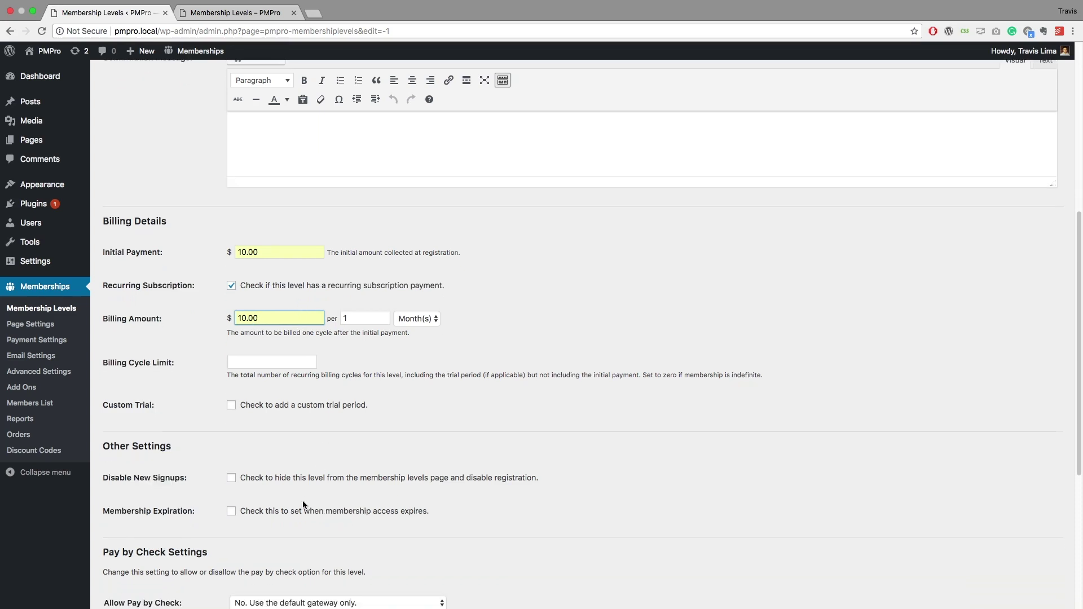
click(231, 514)
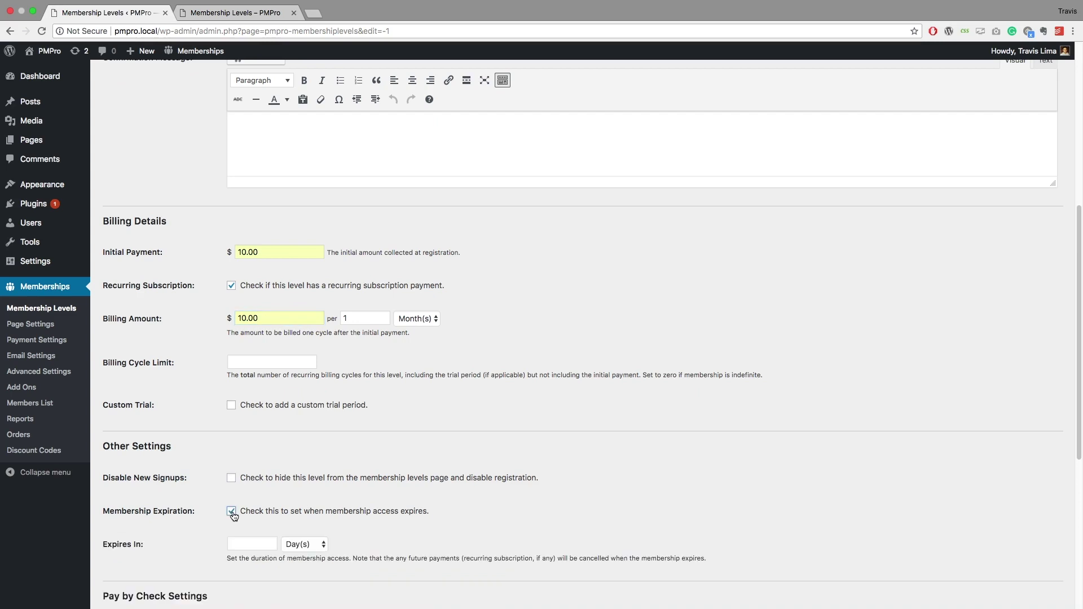
click(232, 512)
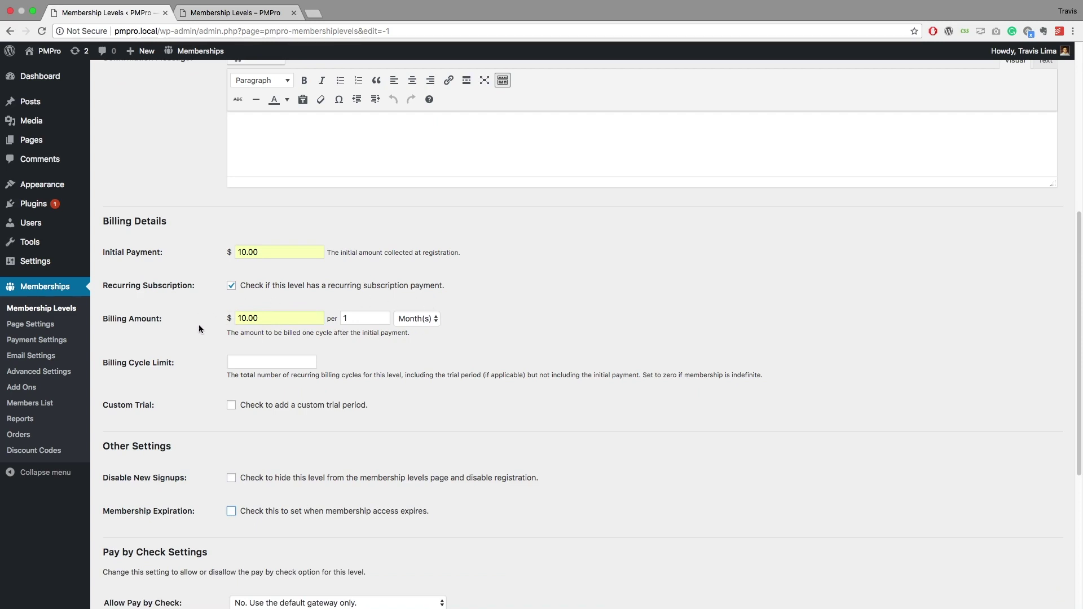
scroll(198, 329, down, 1)
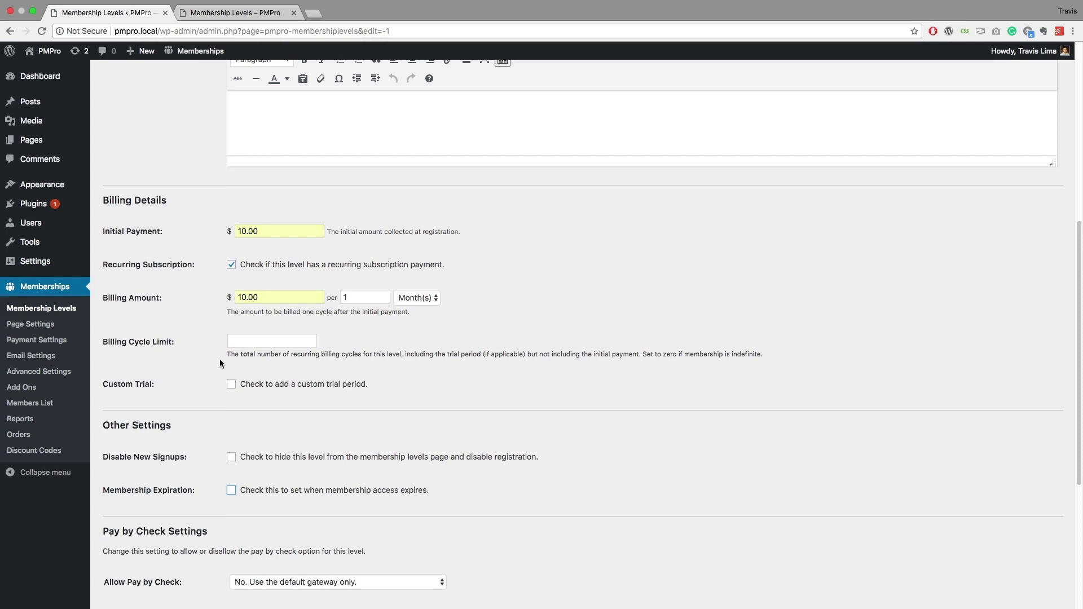
scroll(181, 349, down, 3)
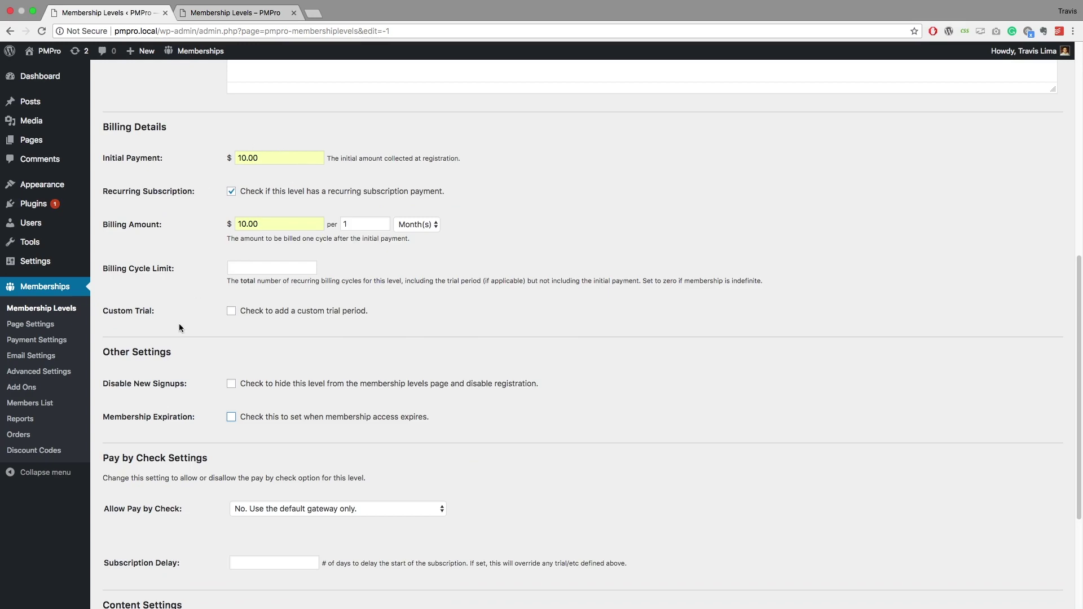
scroll(178, 330, down, 4)
scroll(179, 336, down, 4)
click(120, 516)
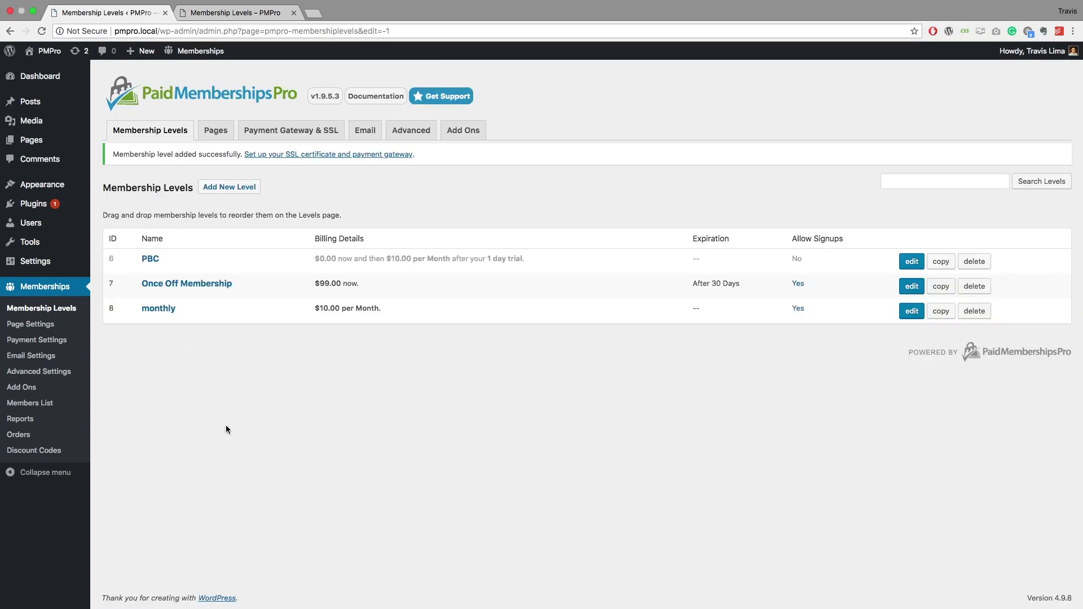
- Reload the public Membership Levels page to confirm the $10.00 monthly level, then return to admin
click(243, 12)
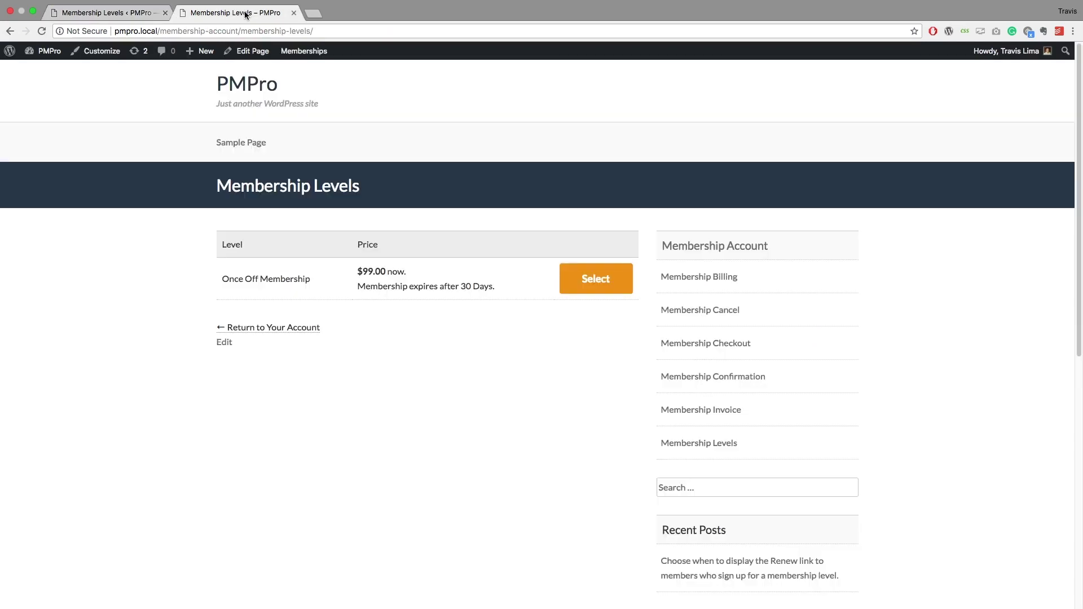
click(42, 29)
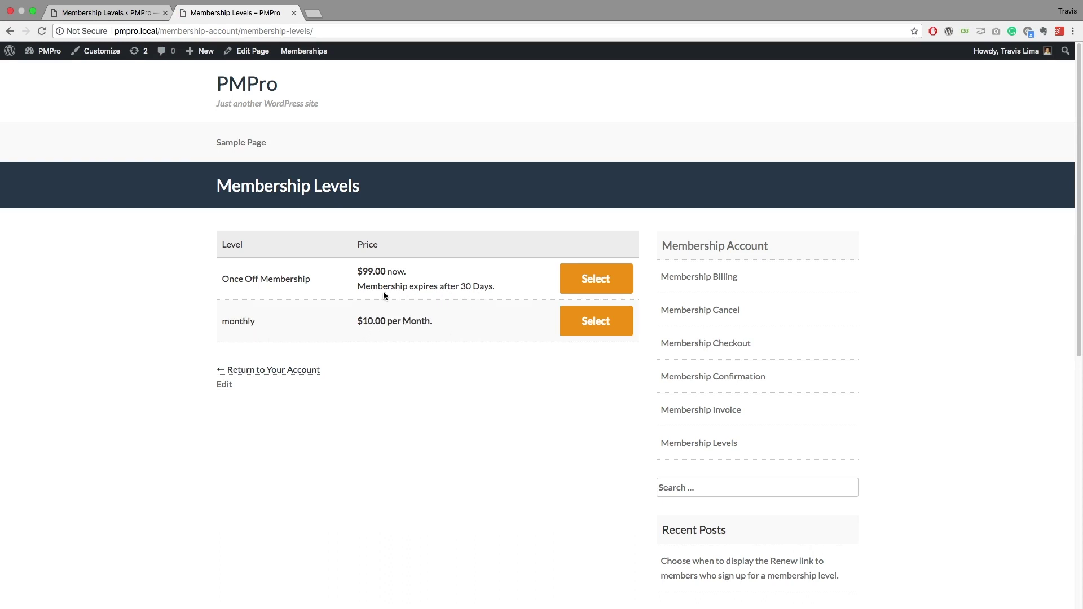
click(138, 17)
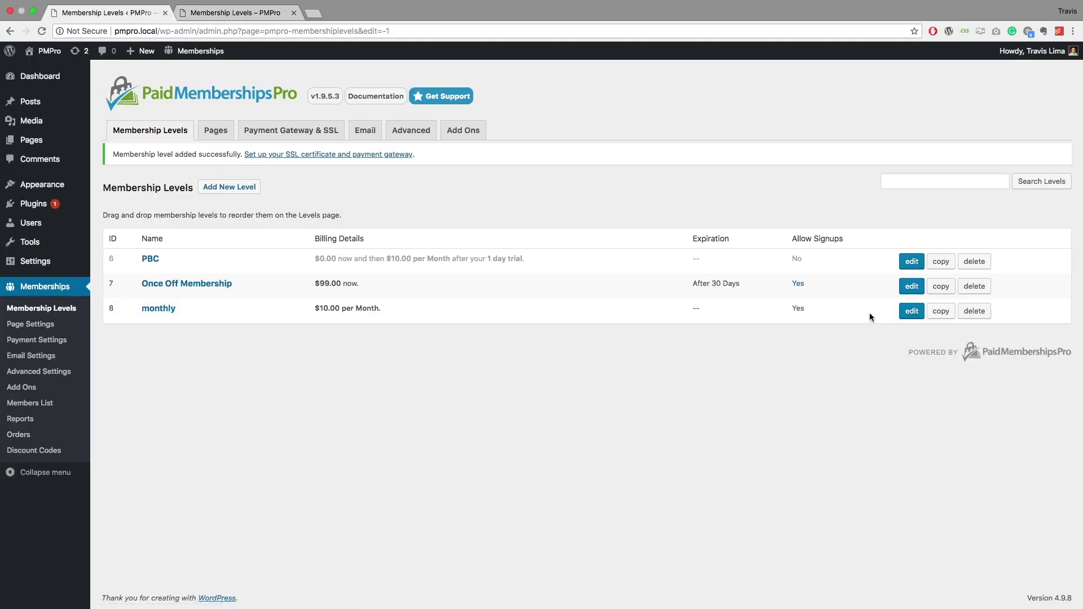
- Change the monthly level's initial payment to 200 and save it
click(911, 311)
scroll(395, 226, down, 2)
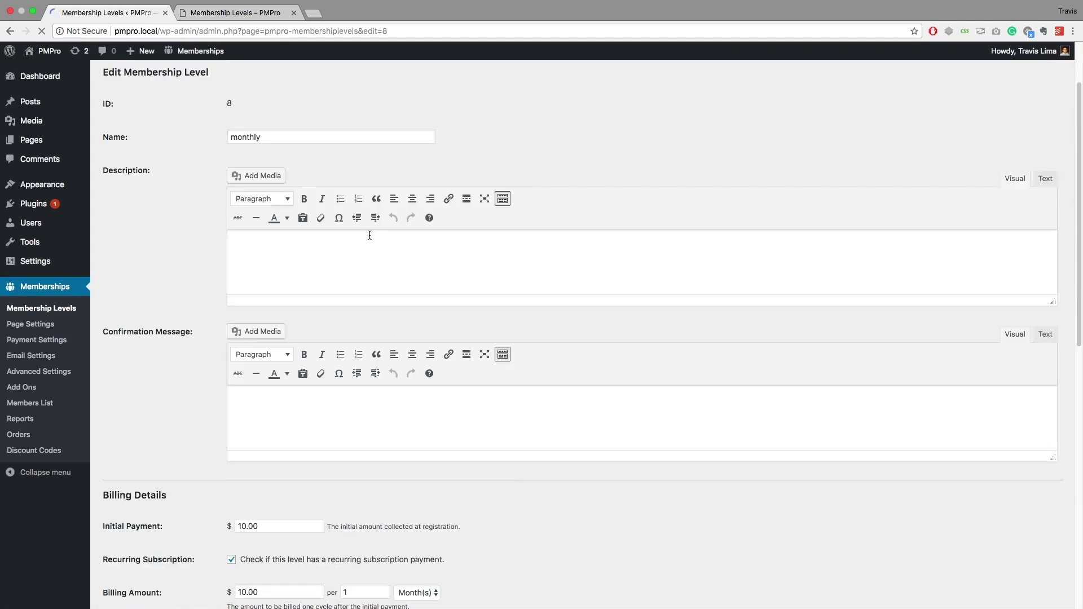
scroll(370, 236, down, 5)
scroll(369, 237, down, 3)
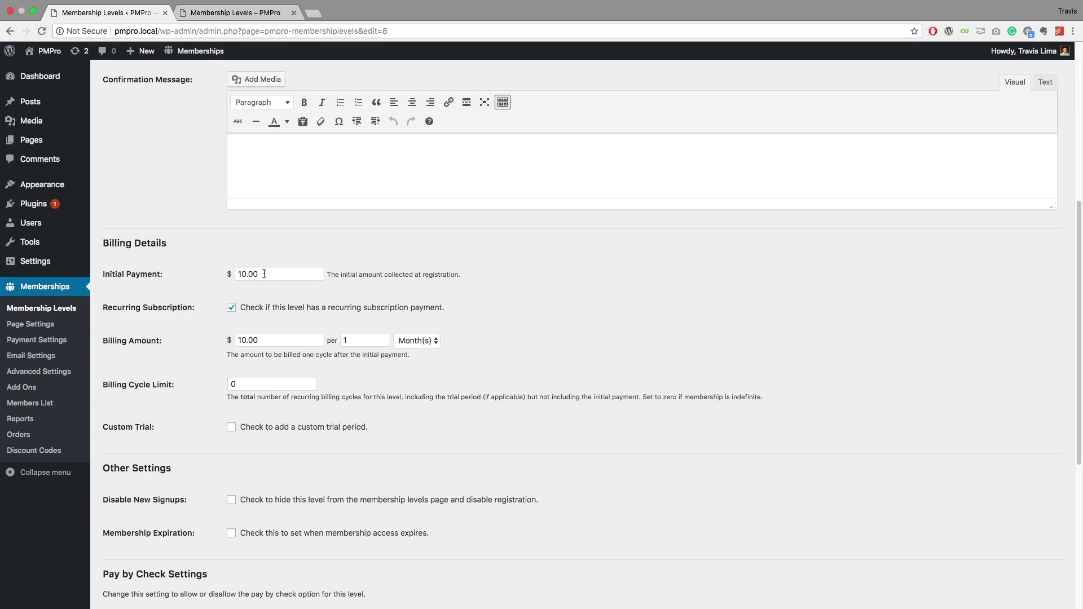
drag(264, 274, 226, 275)
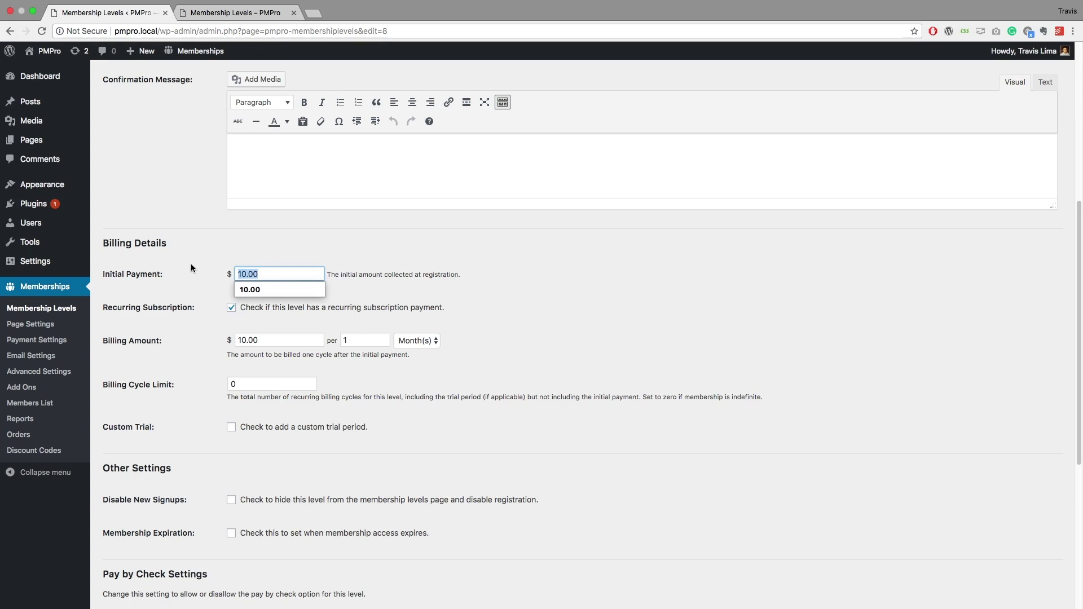
text(2)
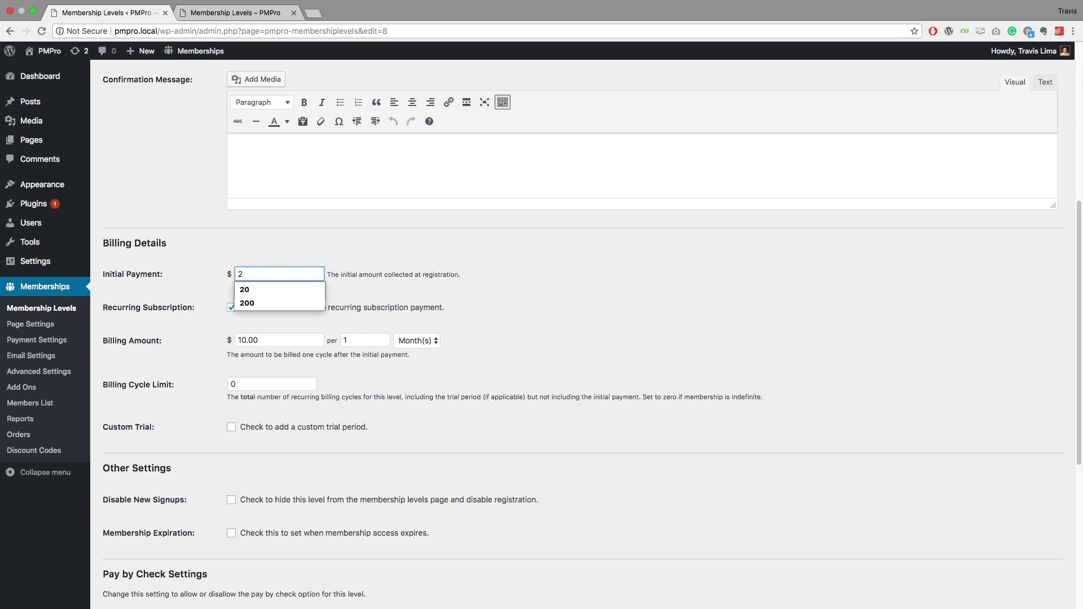
text(00)
click(255, 250)
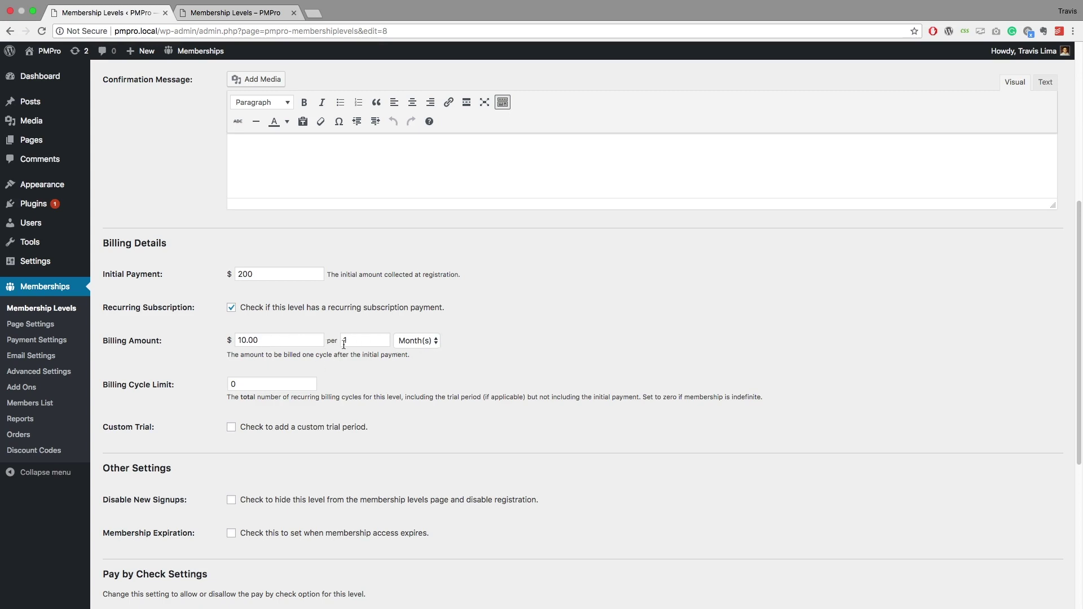
click(345, 340)
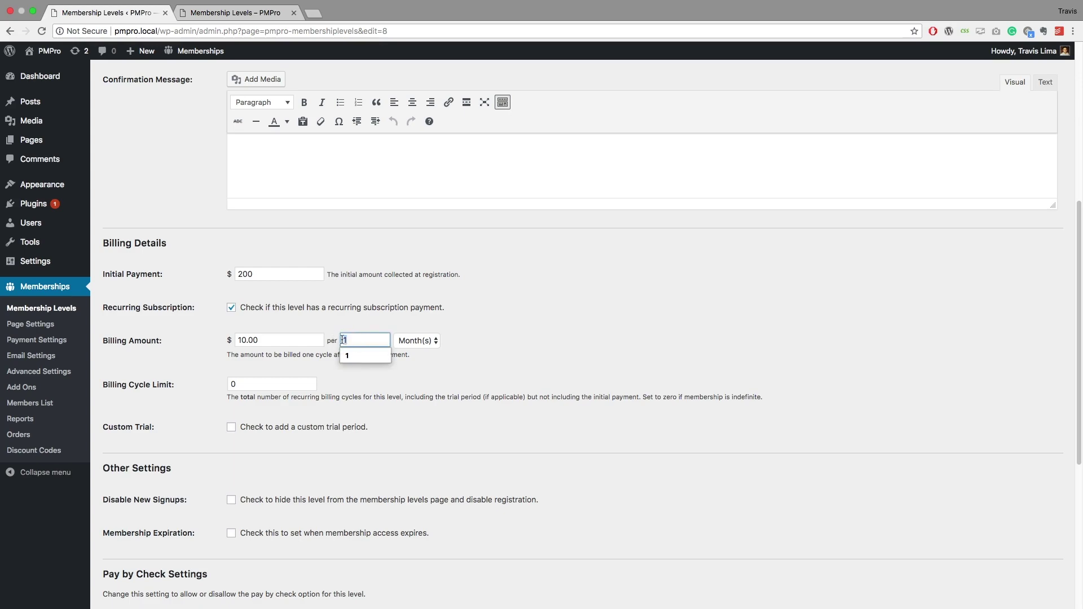
scroll(327, 370, down, 5)
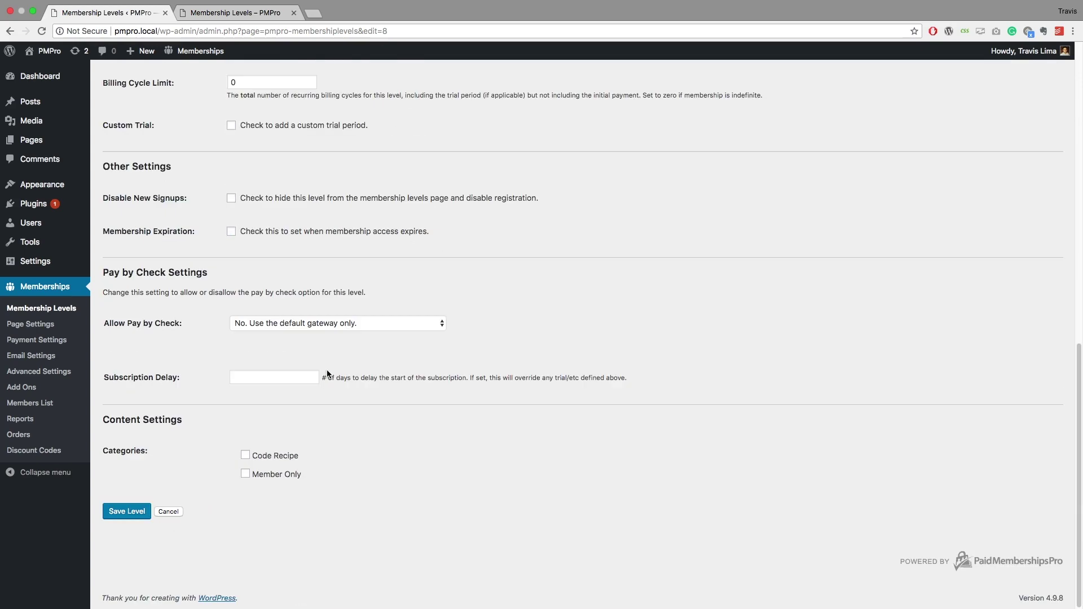
click(127, 511)
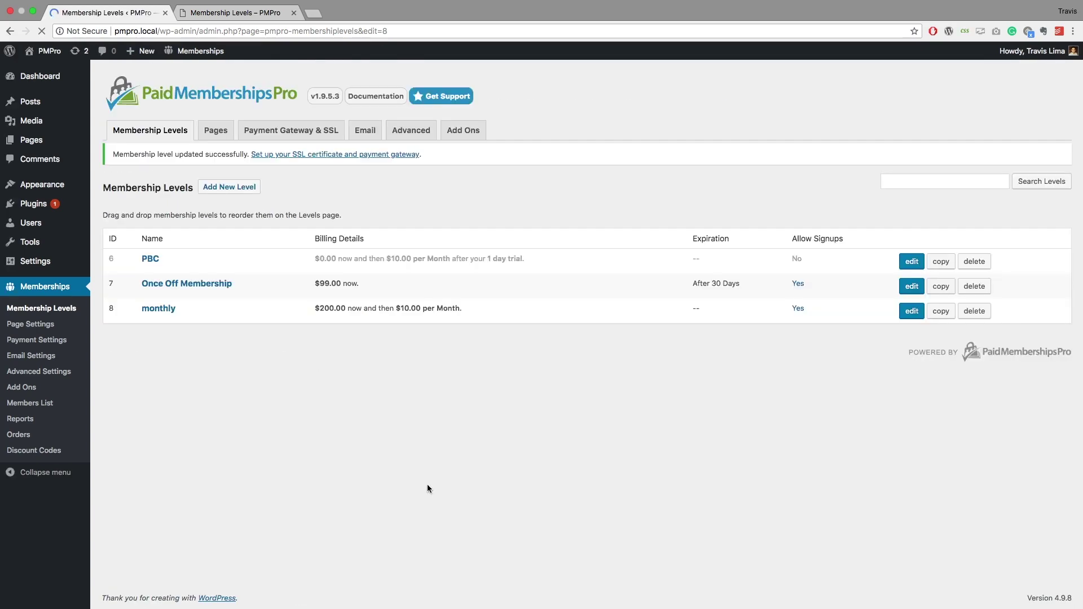
- Reload the public levels page to verify monthly shows $200.00 then $10.00 per Month
click(247, 8)
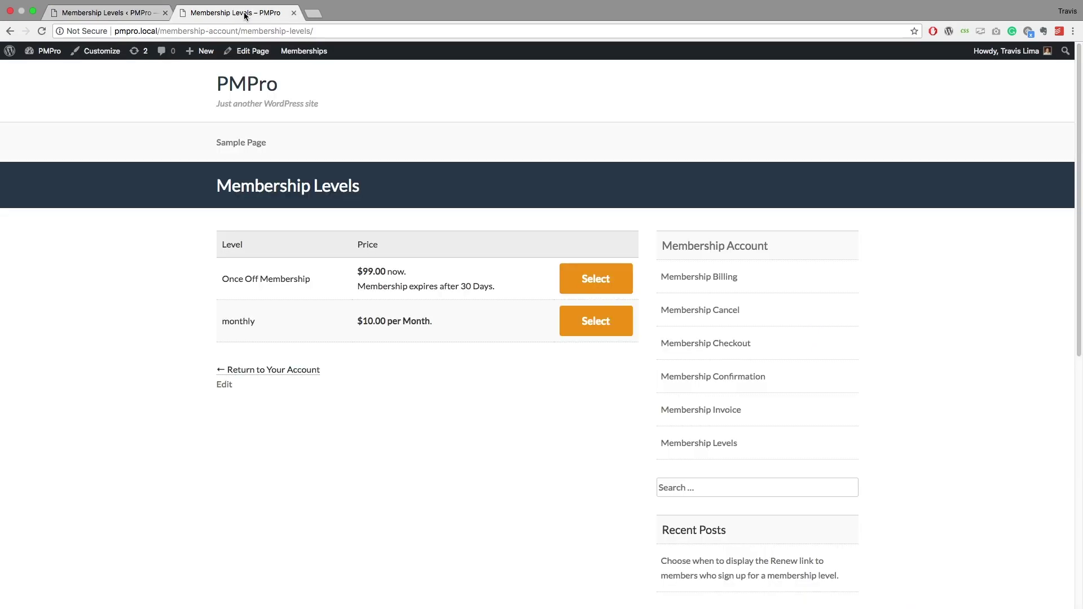
click(42, 31)
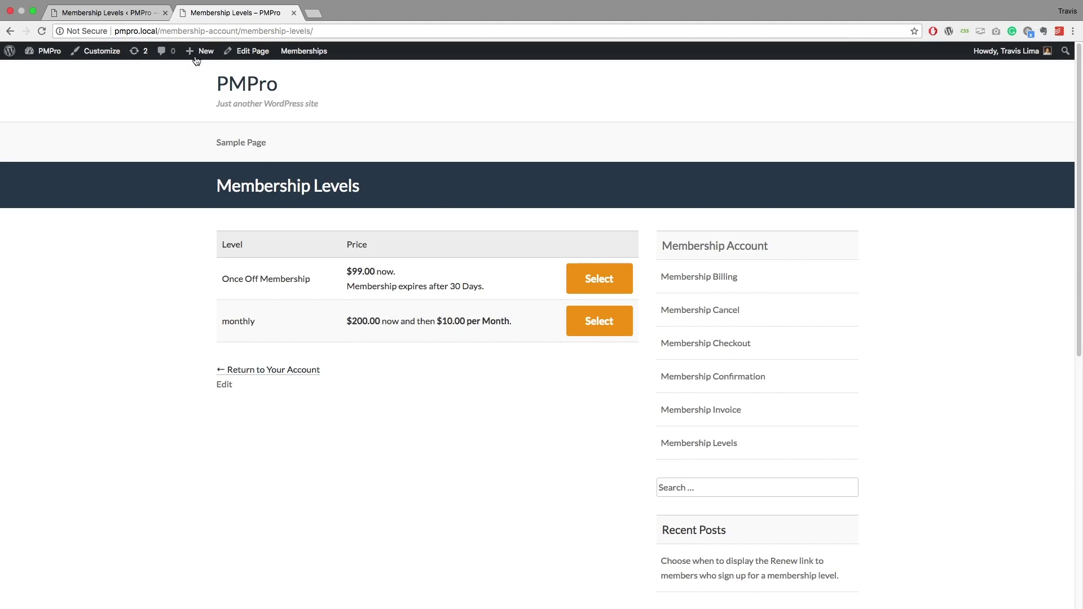
click(133, 12)
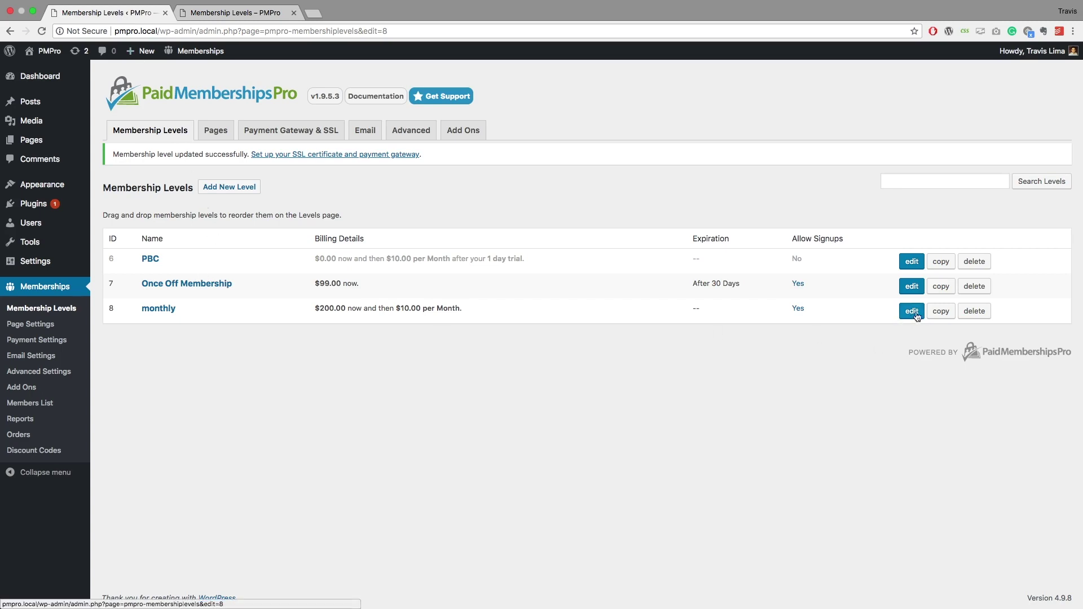
- Open the monthly level for editing and rename it to Yearly
click(912, 311)
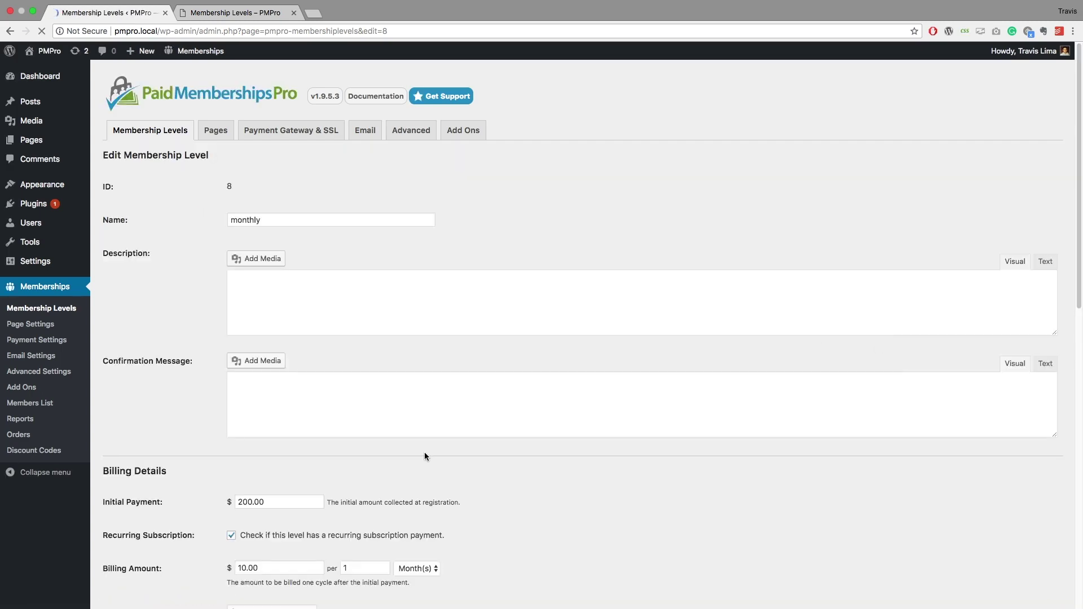
scroll(427, 456, down, 2)
scroll(395, 452, down, 3)
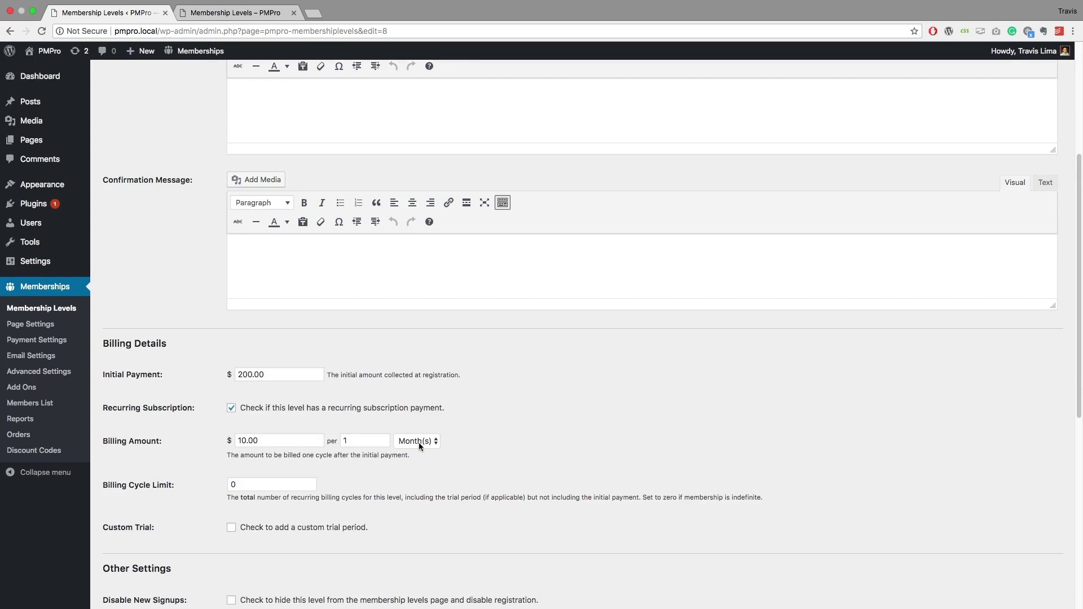
scroll(286, 374, down, 1)
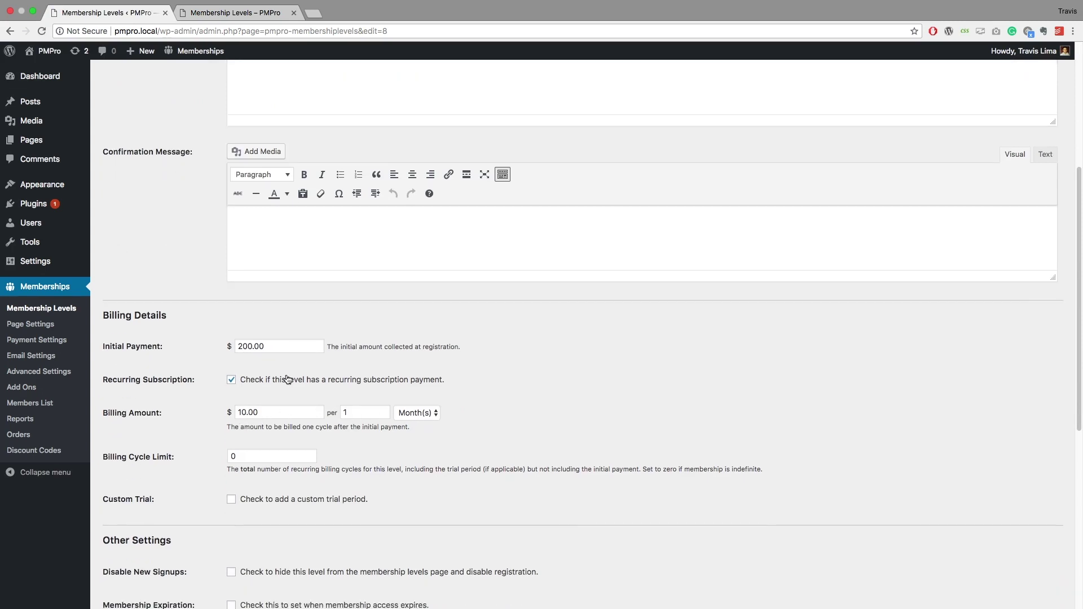
scroll(288, 380, down, 1)
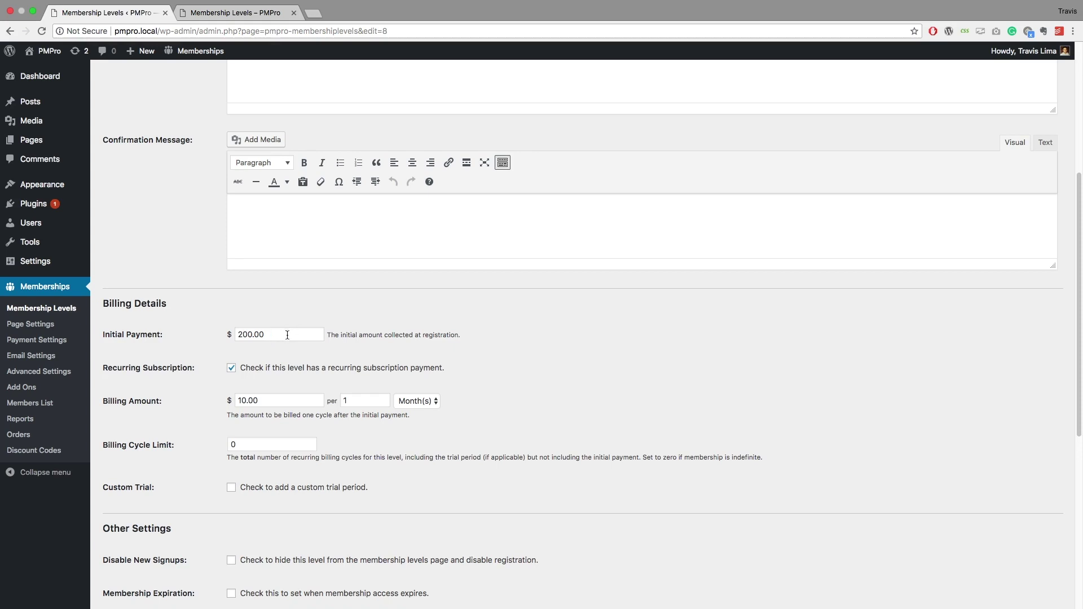
scroll(287, 335, up, 5)
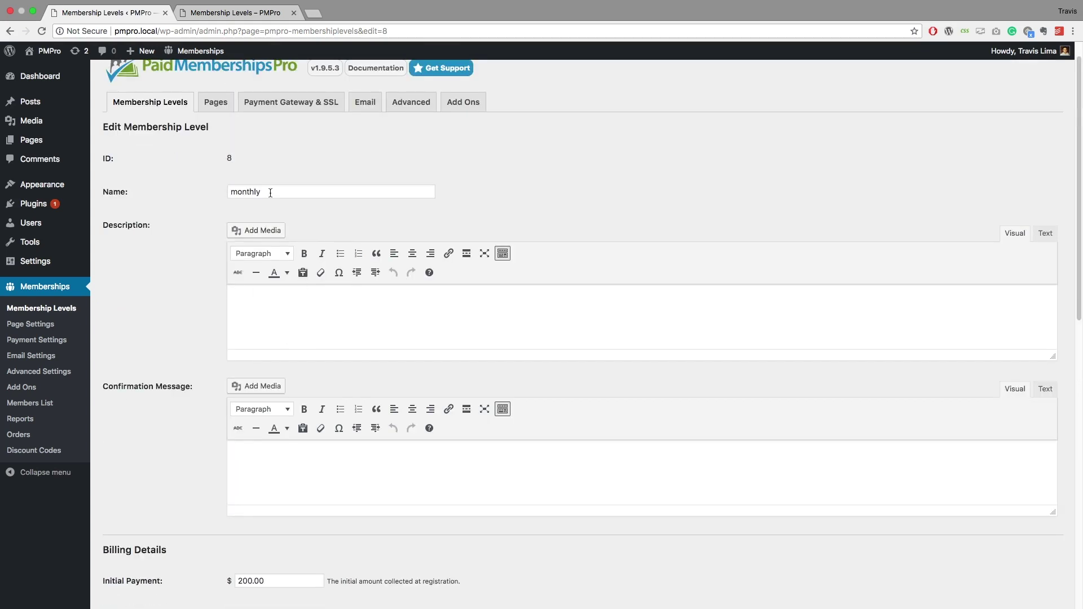
drag(271, 191, 178, 194)
text(yearly)
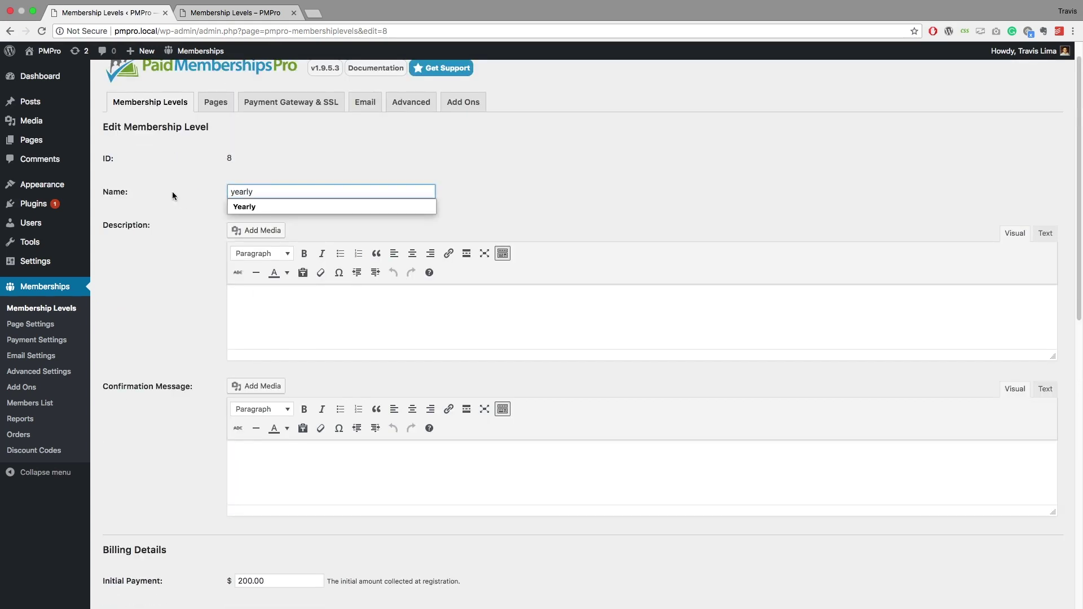
click(249, 208)
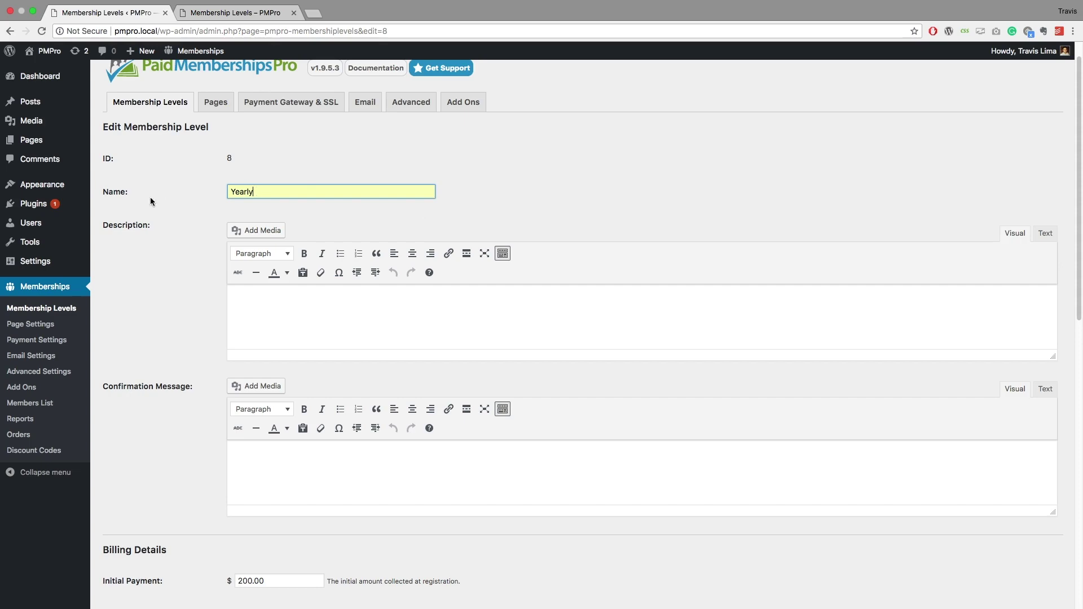
- Set a $500 initial payment and $150 billing per 1 Year, then save the level
scroll(180, 222, down, 4)
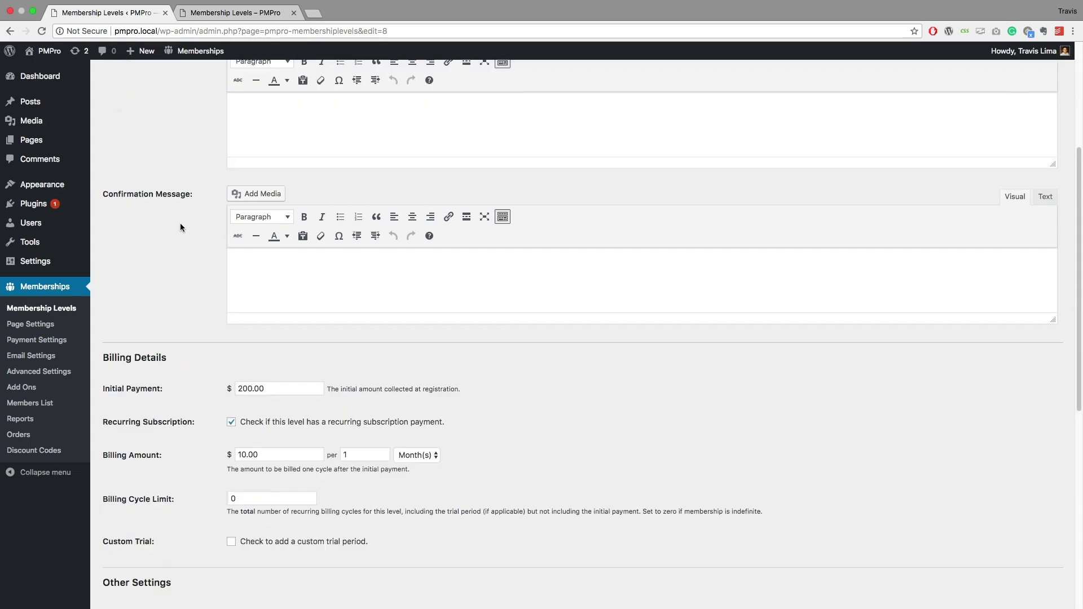
double_click(273, 338)
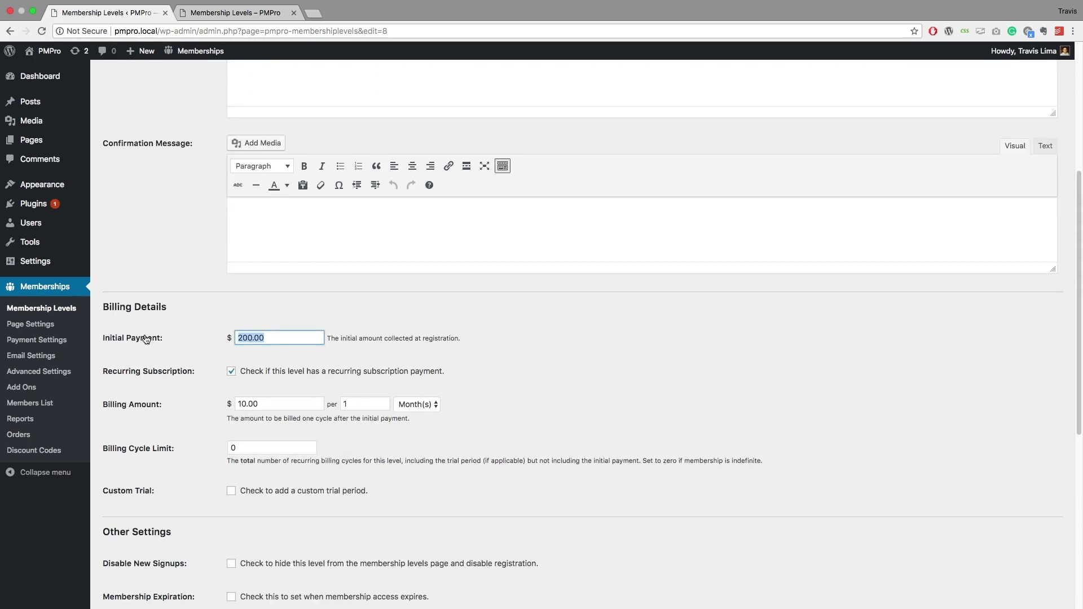
text(500)
click(223, 313)
double_click(262, 405)
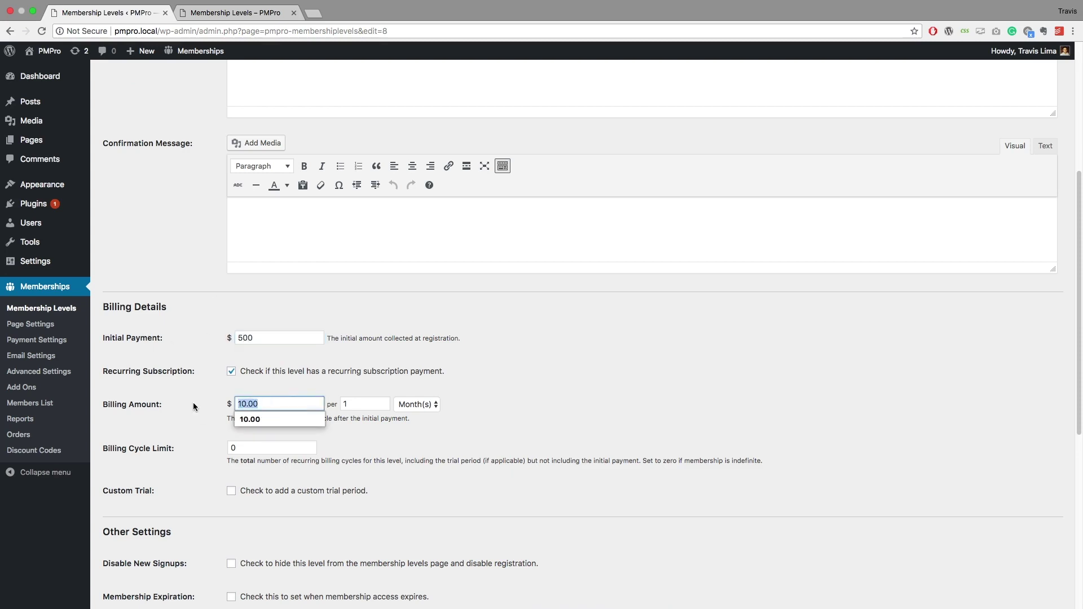
text(150)
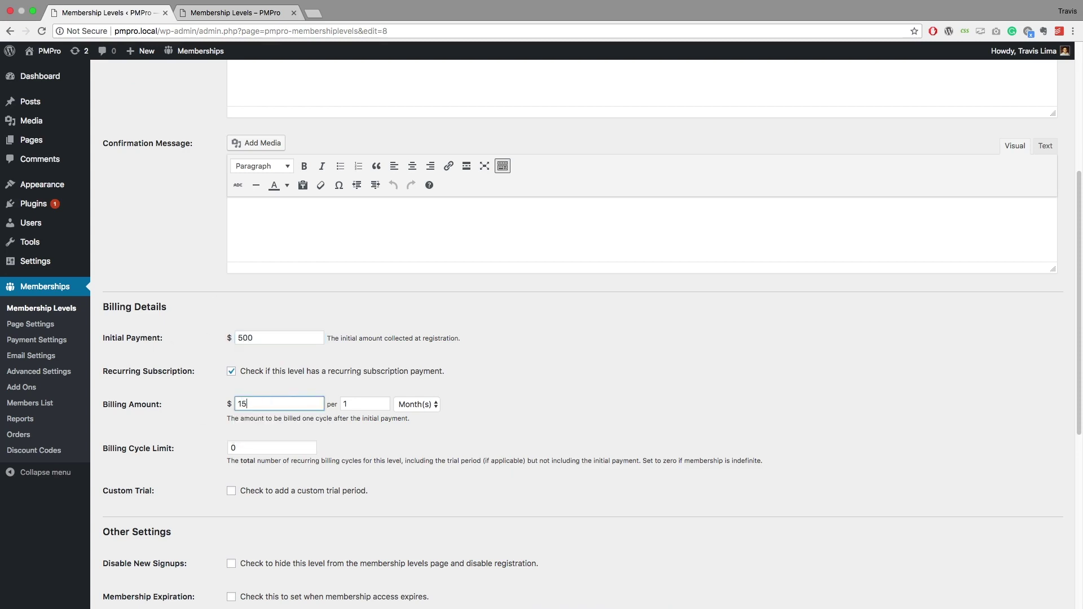
click(204, 395)
click(435, 405)
click(429, 415)
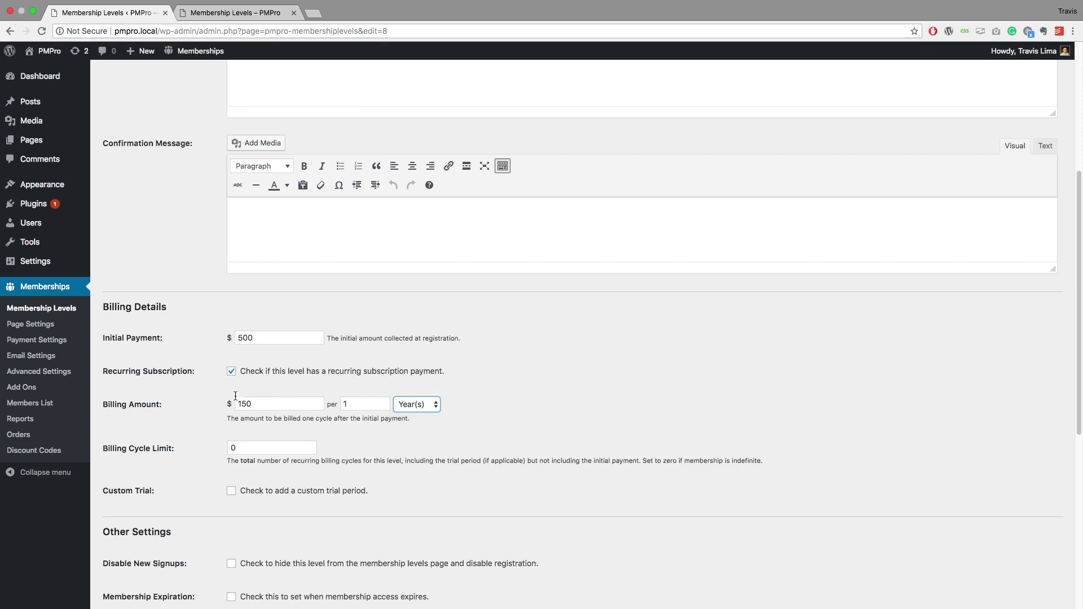
scroll(458, 393, down, 7)
click(132, 515)
- Reload the public levels page to confirm Yearly at $500 then $150/Year, then return to admin
click(232, 16)
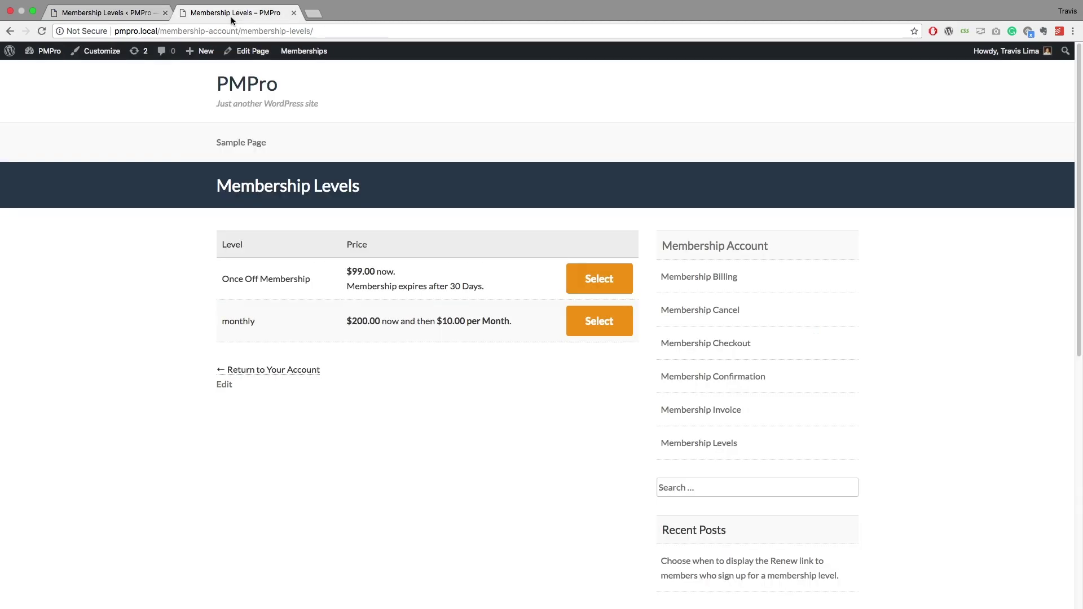
click(42, 29)
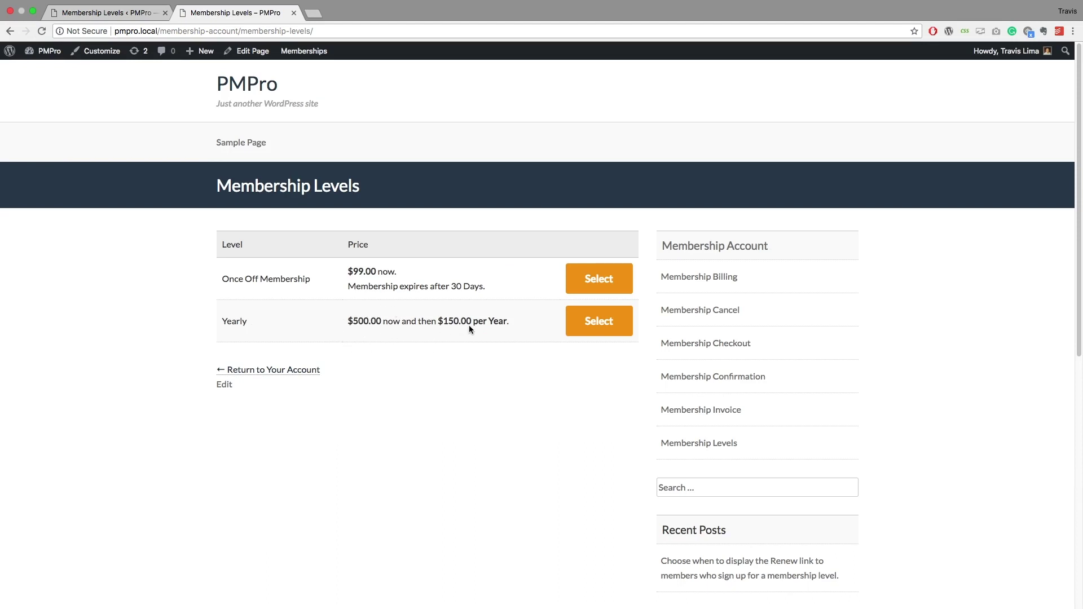
key(ctrl+shift+Tab)
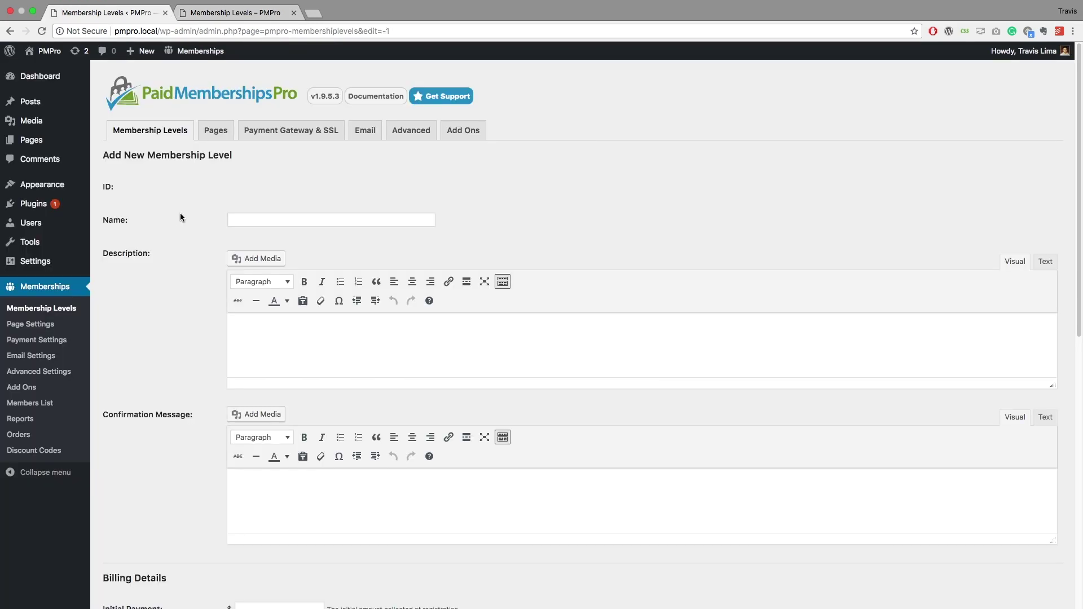
- Name the new level Free Membership using the autocomplete suggestion
click(241, 219)
text(F)
key(Down)
key(Return)
click(175, 235)
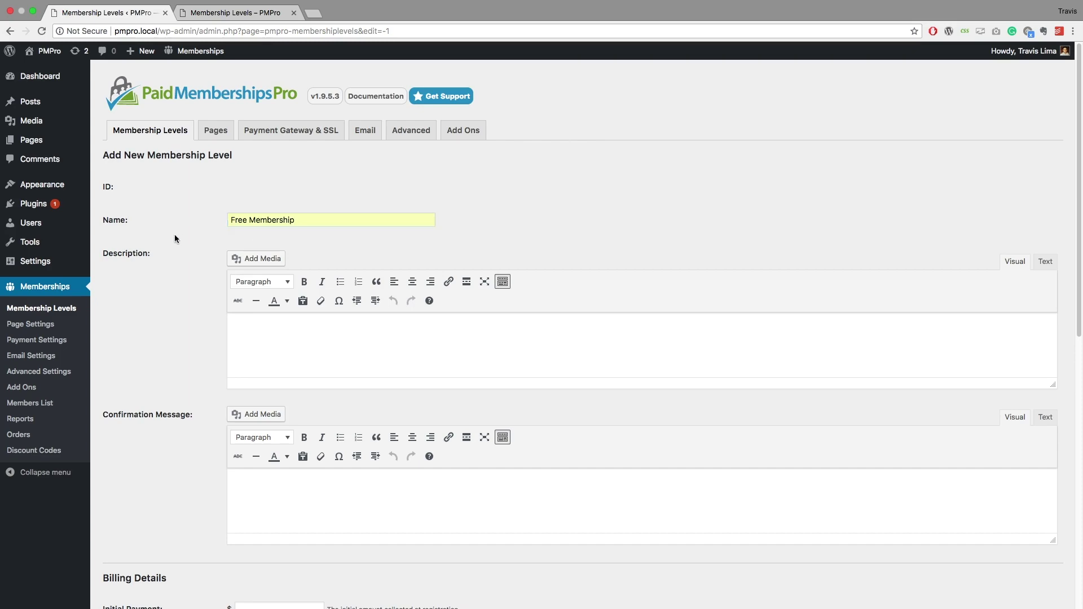
- Enter 0 as the Initial Payment in Billing Details
scroll(174, 235, down, 1)
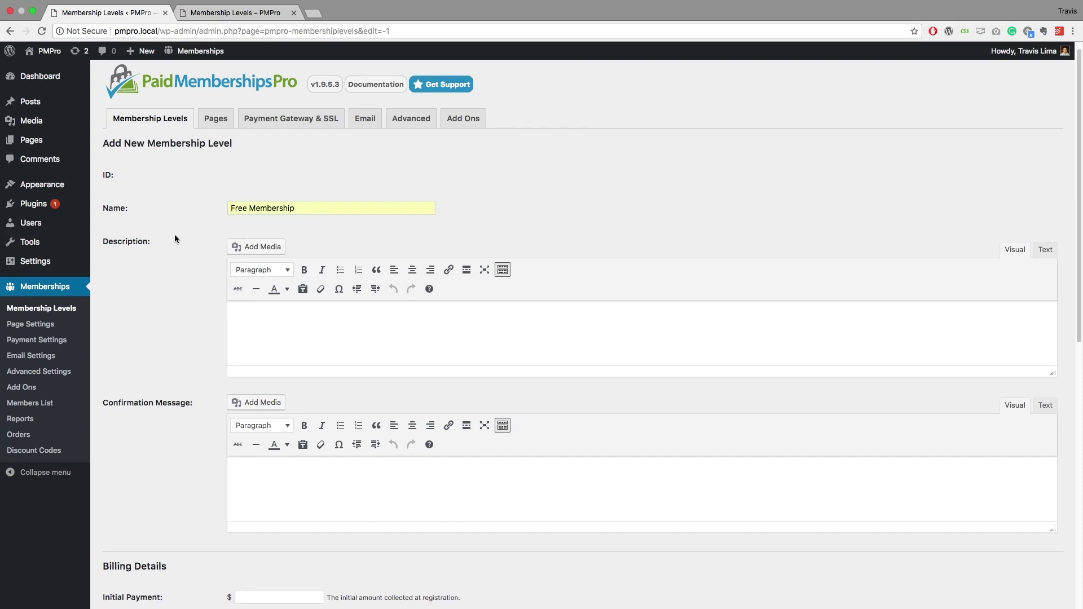
scroll(174, 234, down, 3)
scroll(175, 235, down, 3)
scroll(174, 235, down, 5)
scroll(175, 234, down, 1)
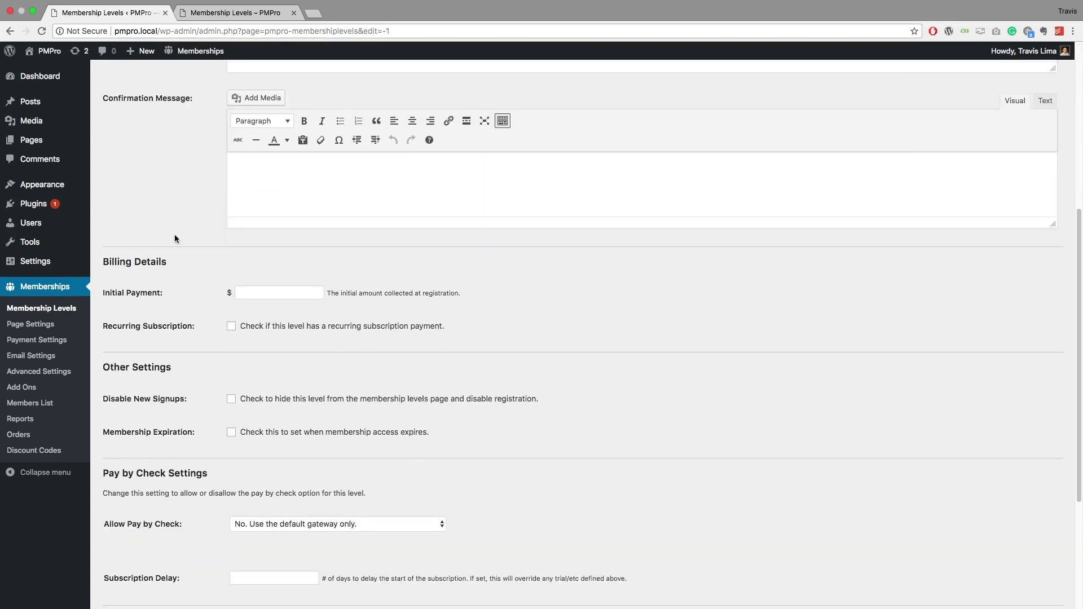
scroll(174, 235, down, 1)
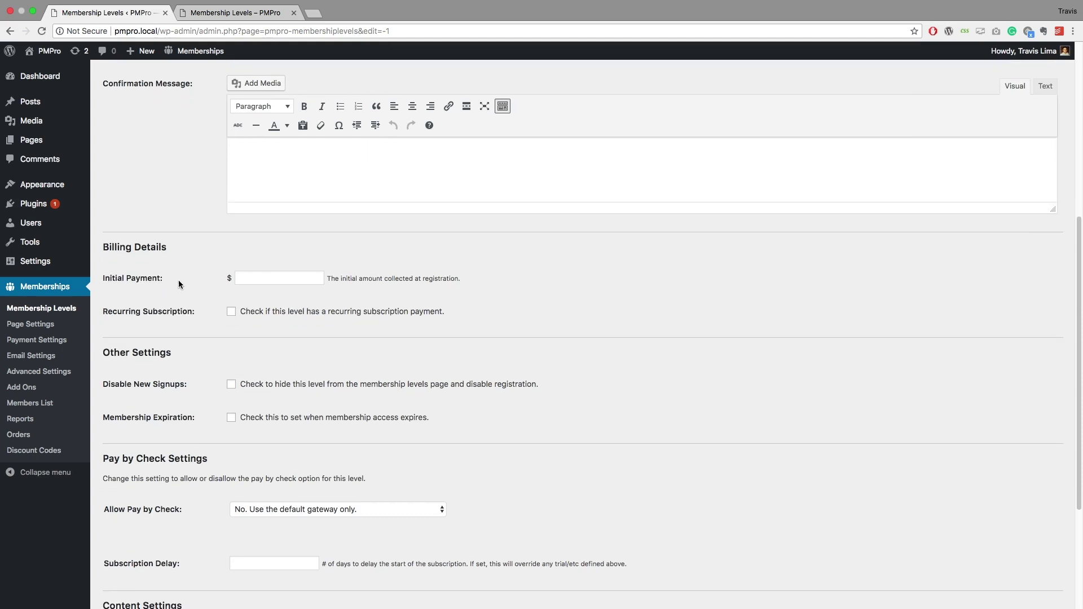
click(241, 277)
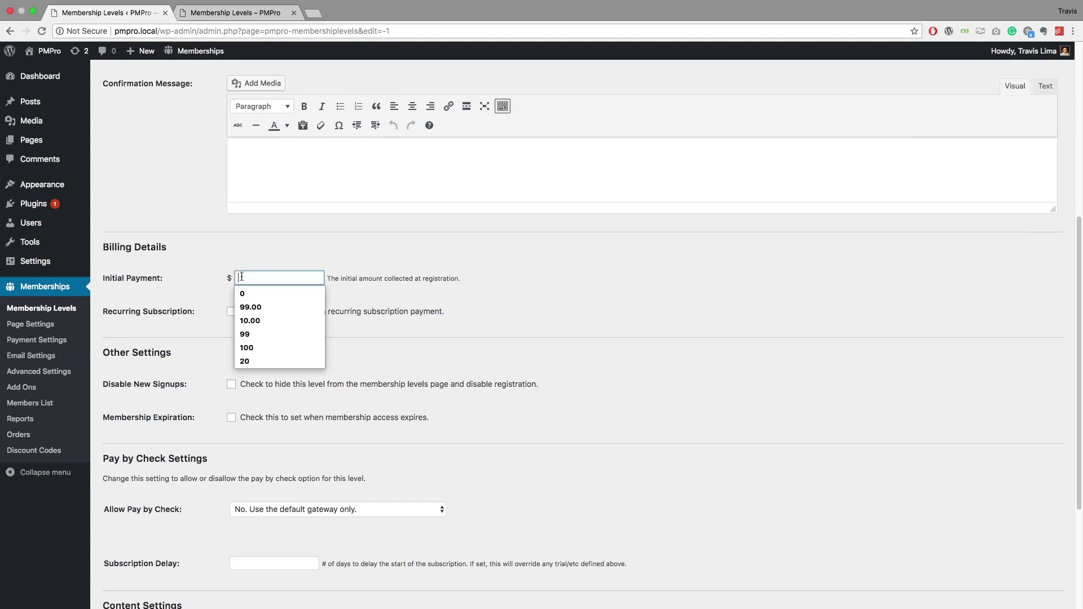
text(0)
click(191, 270)
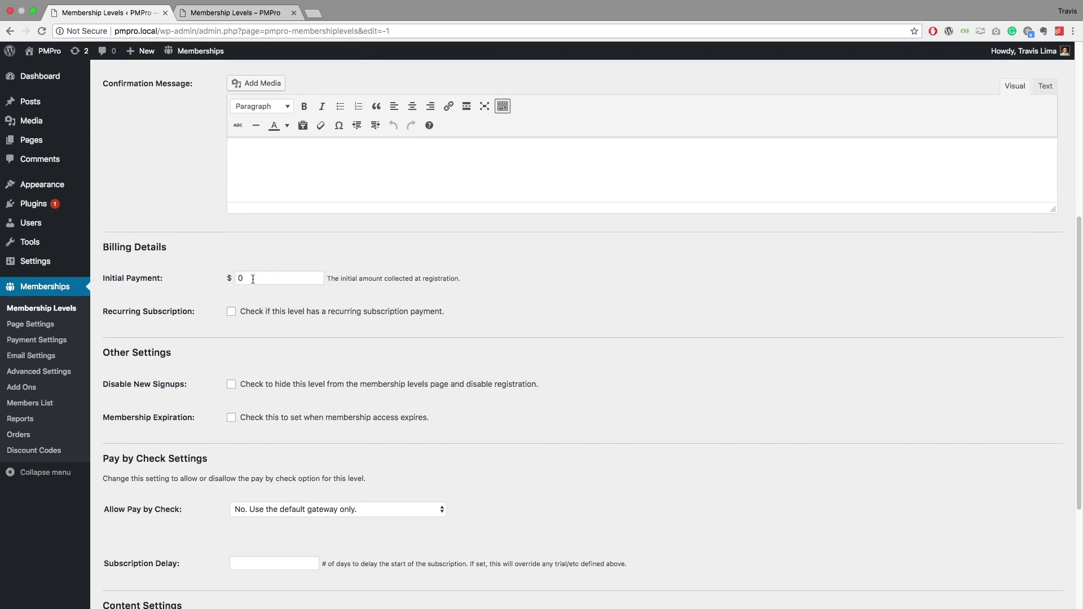
scroll(217, 282, down, 2)
scroll(215, 282, down, 2)
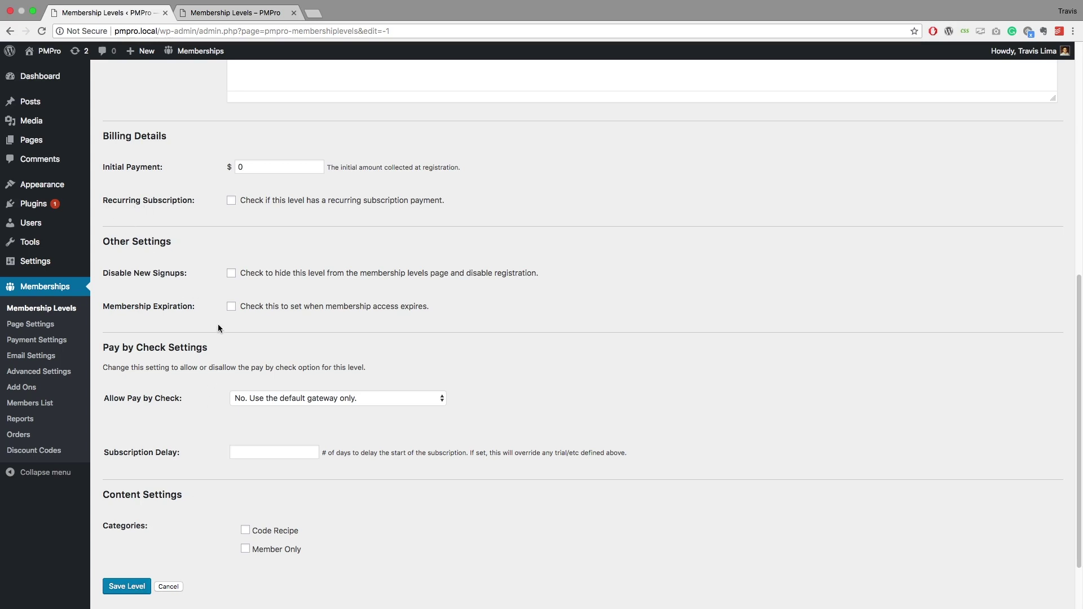
- Review the Membership Expiration options, leave expiration off, and save Free Membership
click(231, 306)
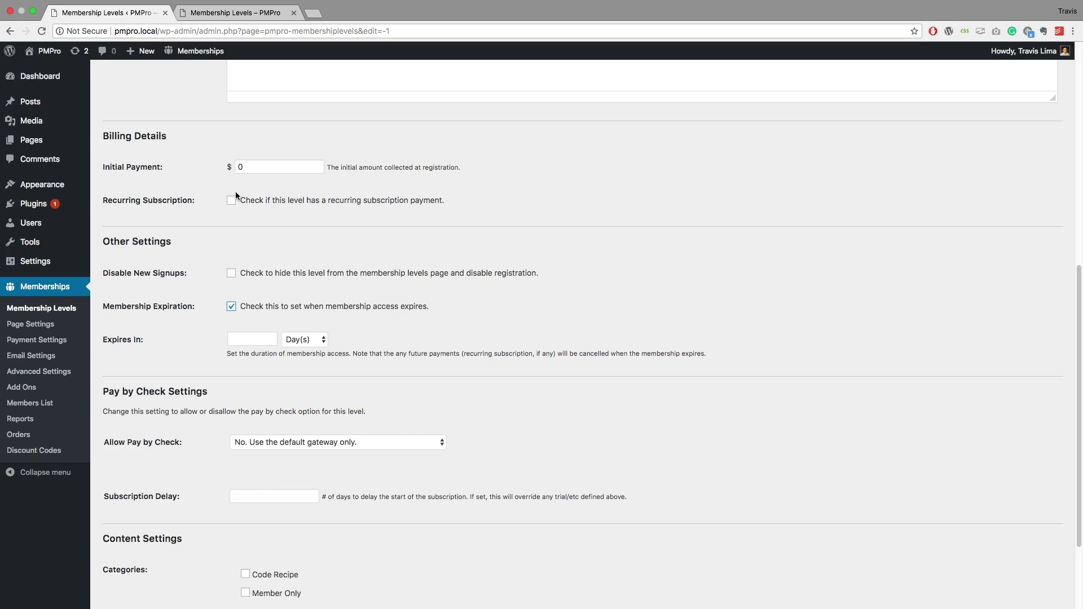
click(258, 339)
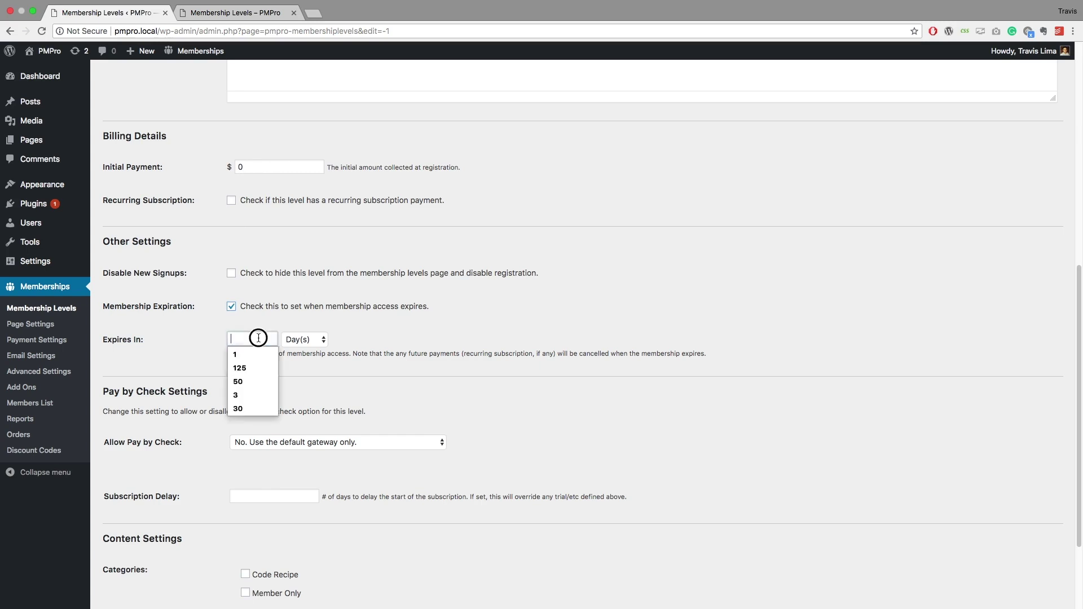
click(304, 339)
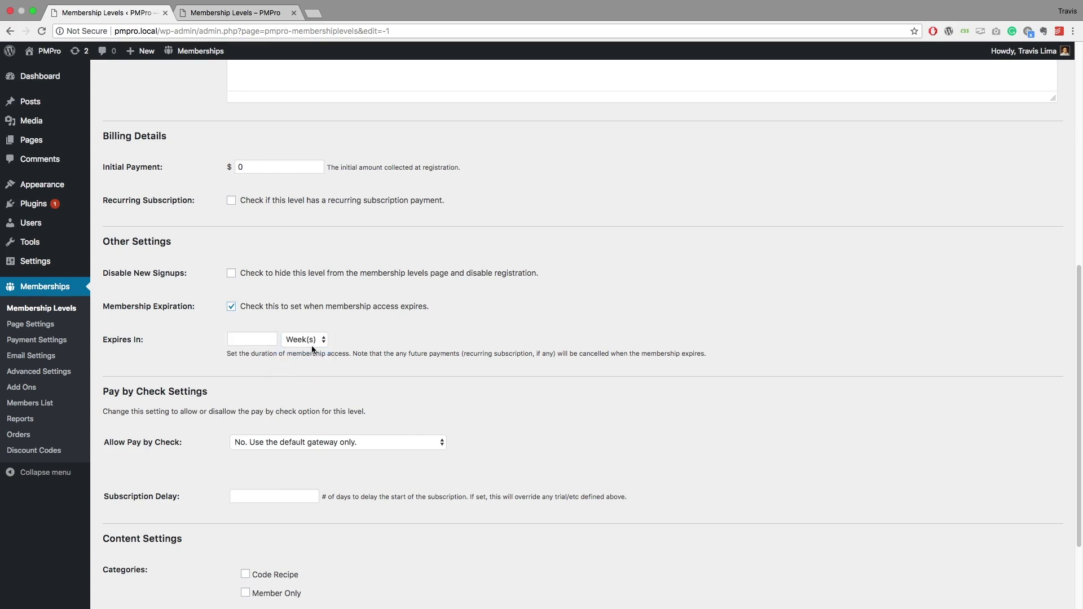
click(229, 308)
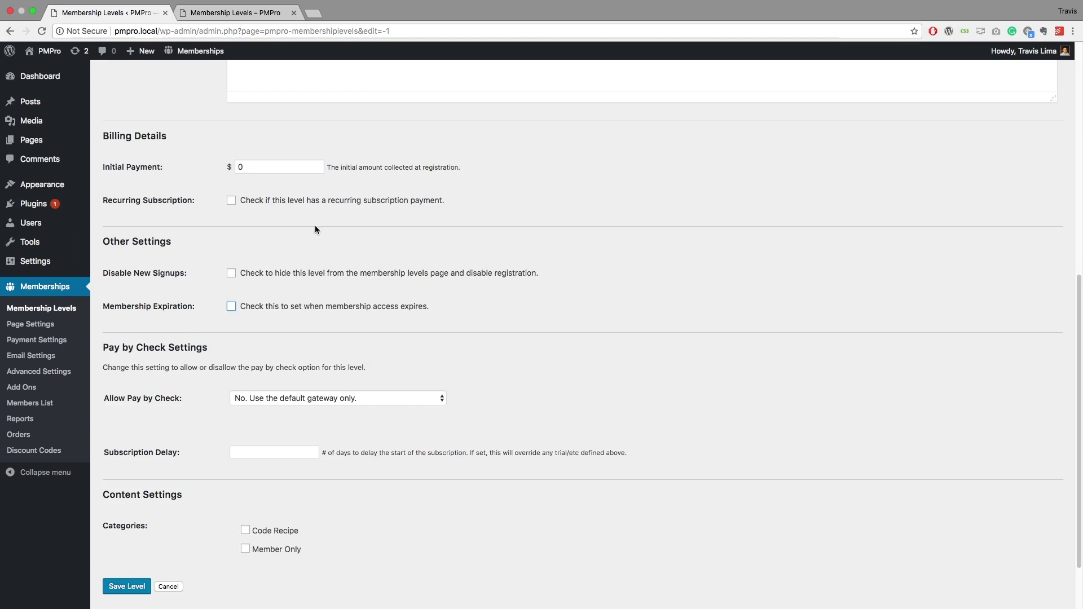
click(133, 592)
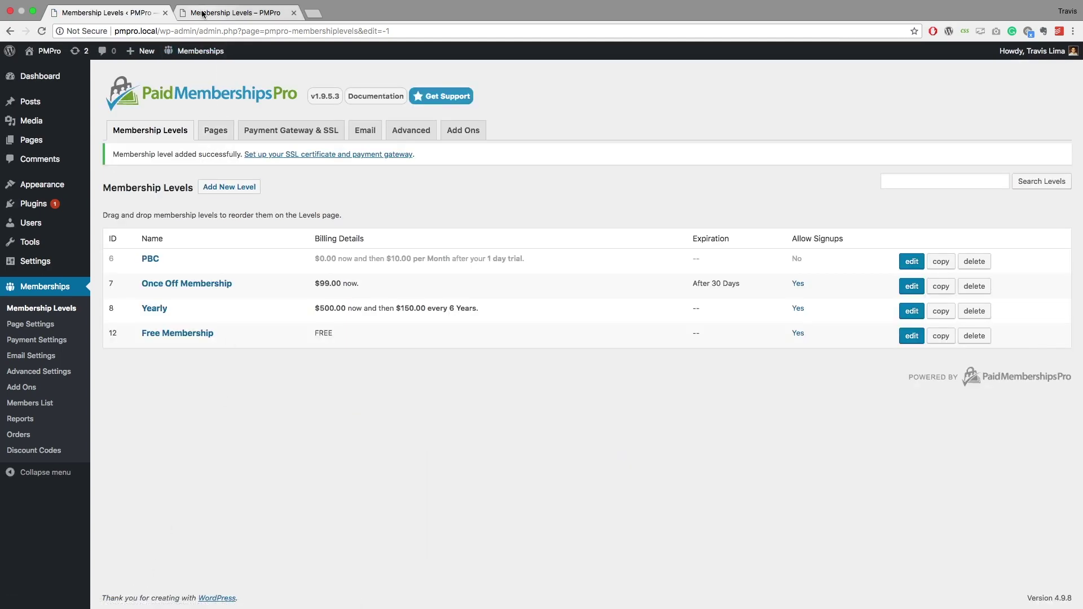
- Reload the public Membership Levels page to show the new Free Membership level
click(203, 13)
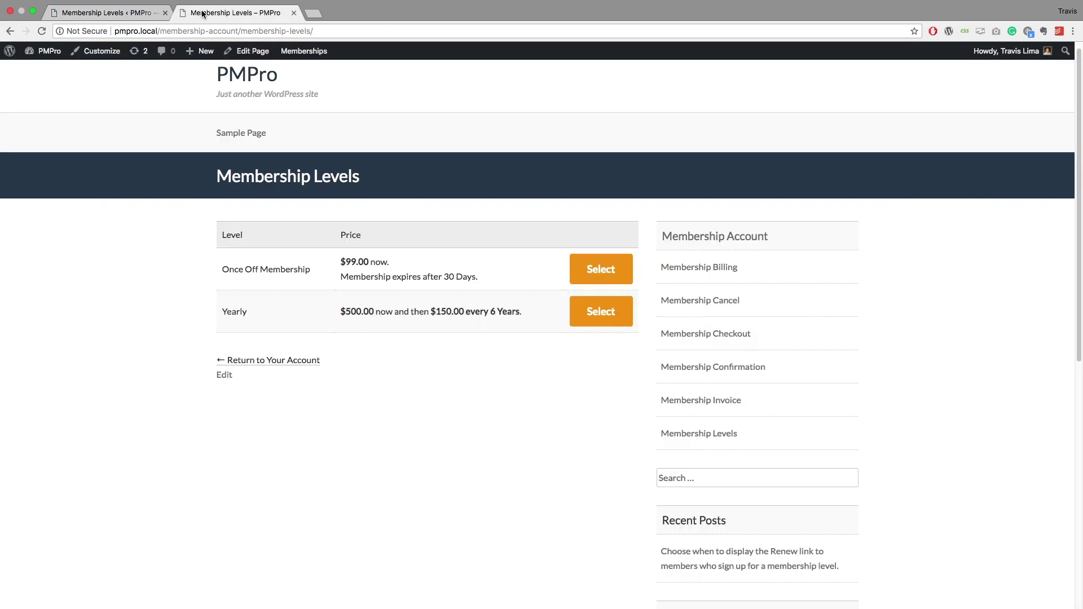
click(41, 32)
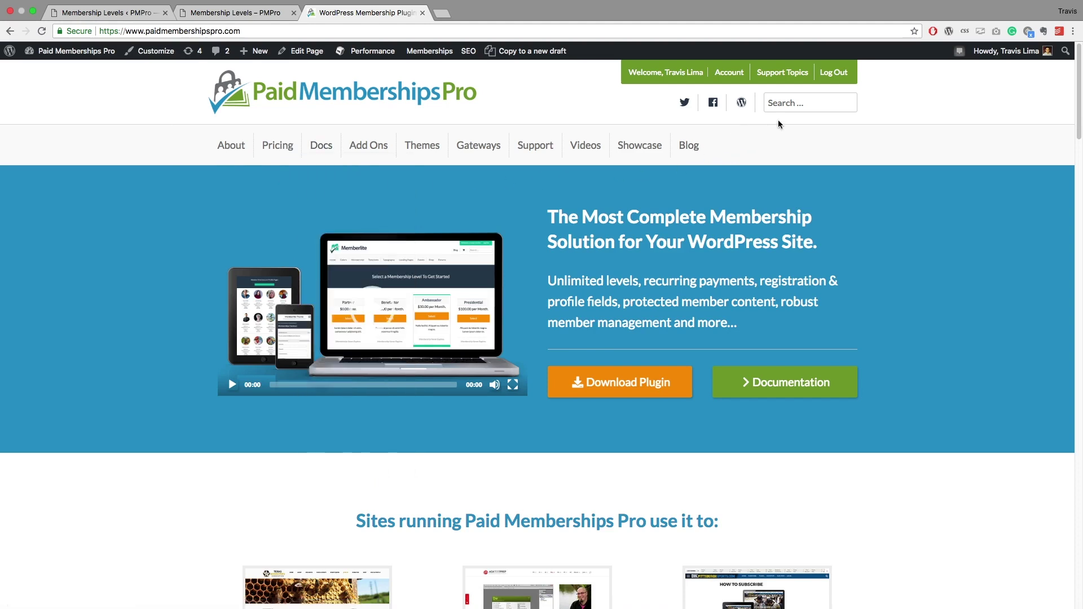
- Go to Support and browse the forum, documentation and contact options on How to Get Support
click(536, 152)
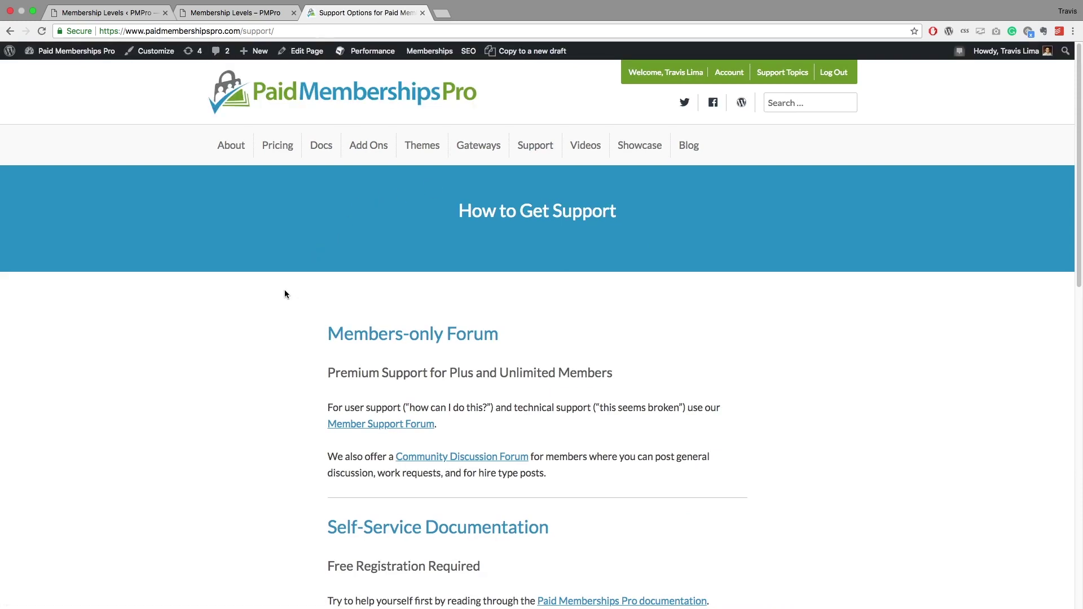
scroll(285, 291, down, 1)
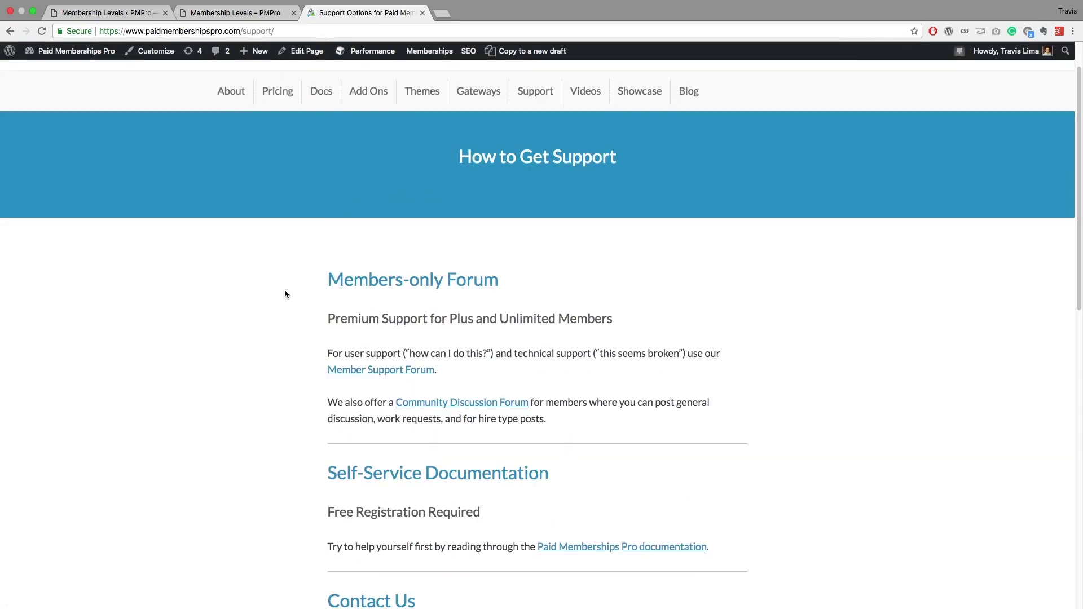
scroll(284, 291, down, 2)
scroll(284, 289, down, 2)
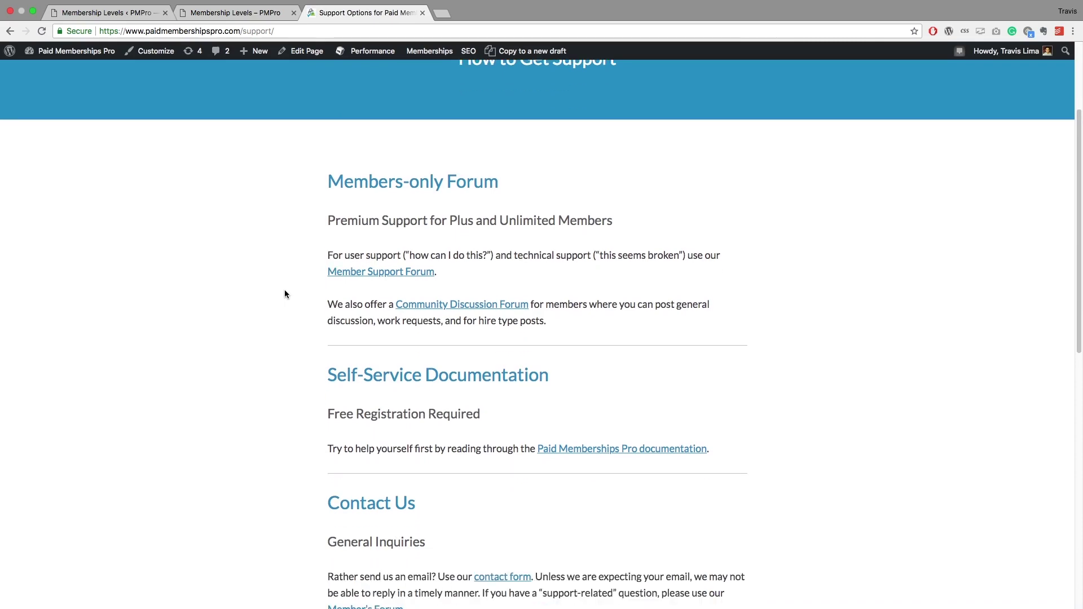
scroll(284, 290, down, 1)
scroll(284, 294, down, 1)
scroll(284, 294, down, 2)
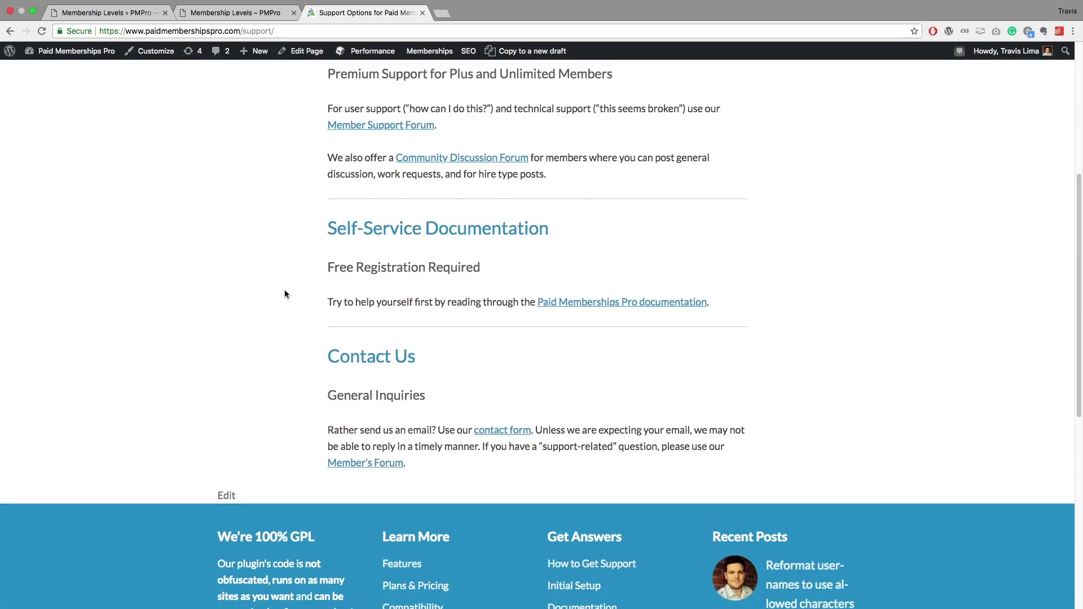
scroll(284, 293, up, 4)
scroll(284, 294, up, 2)
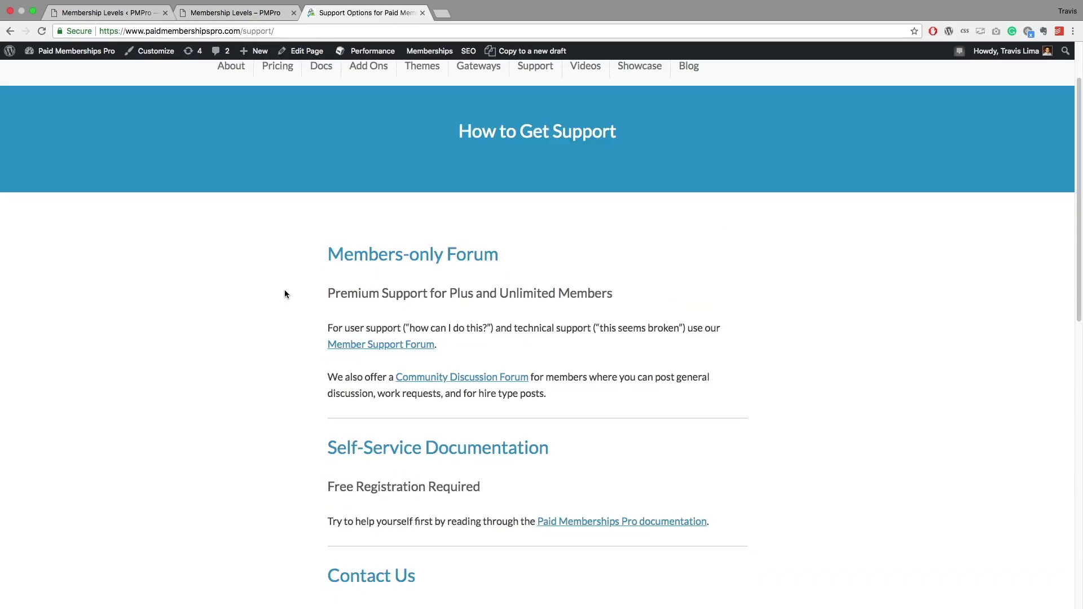
scroll(284, 294, up, 1)
scroll(284, 293, up, 1)
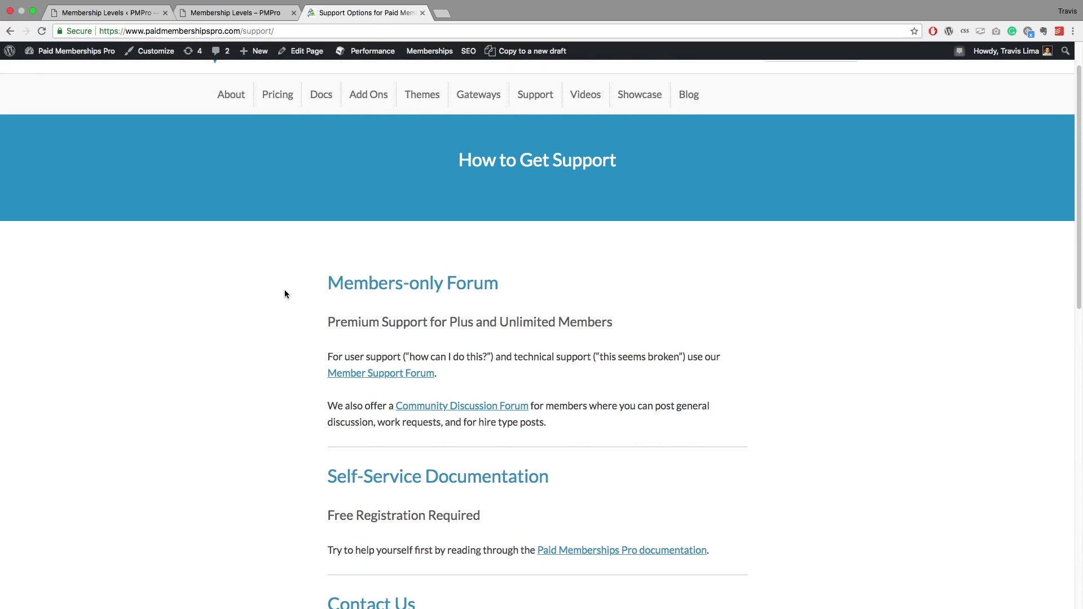
scroll(285, 294, up, 1)
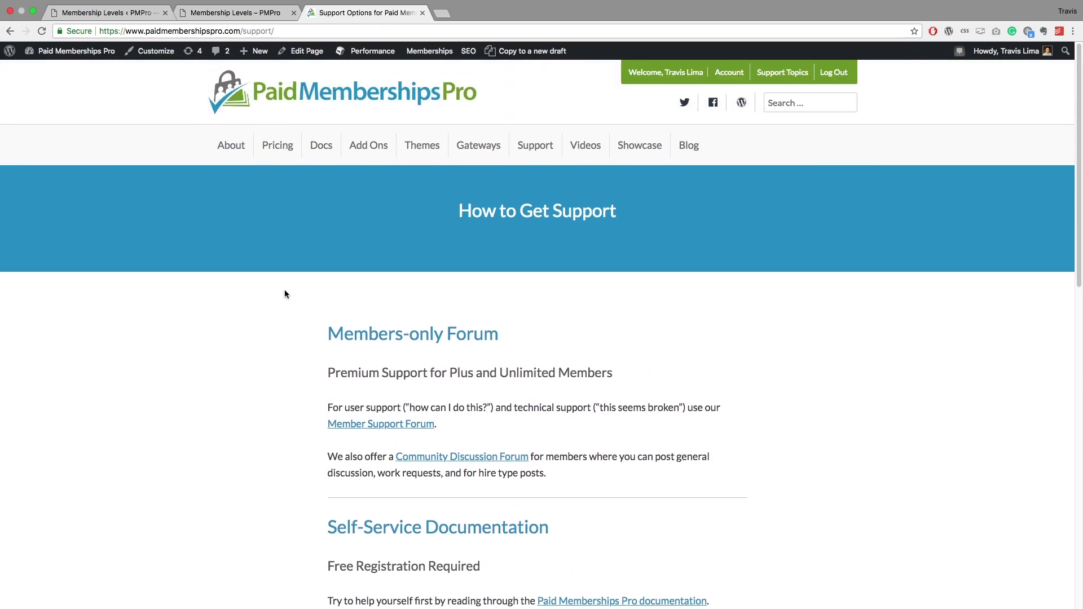